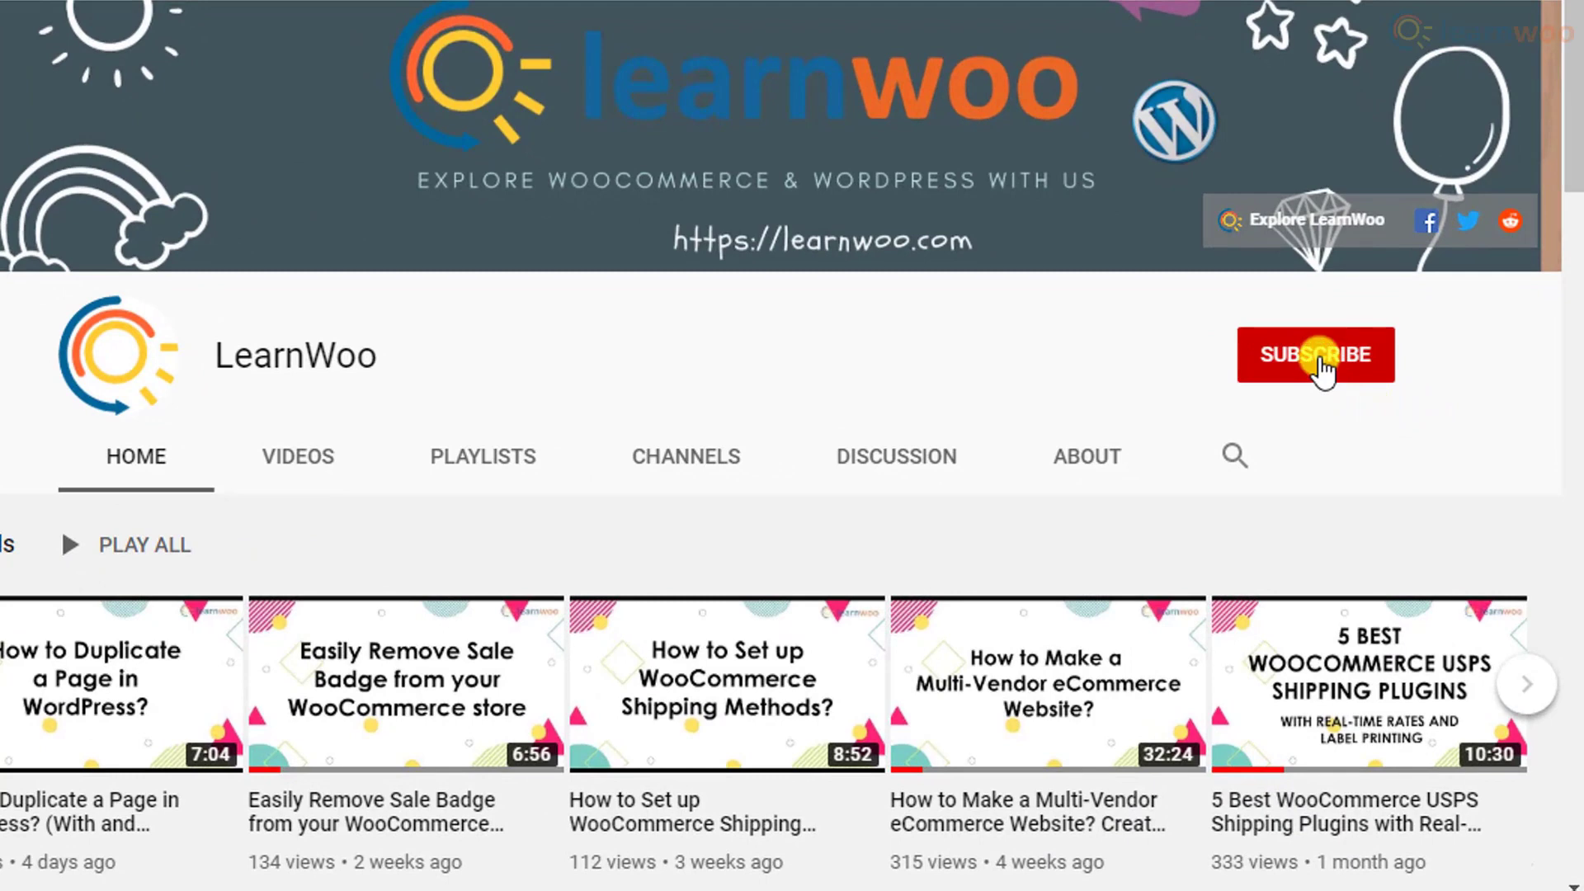
Subscribe to the LearnWoo channel with notifications set to All
click(1319, 357)
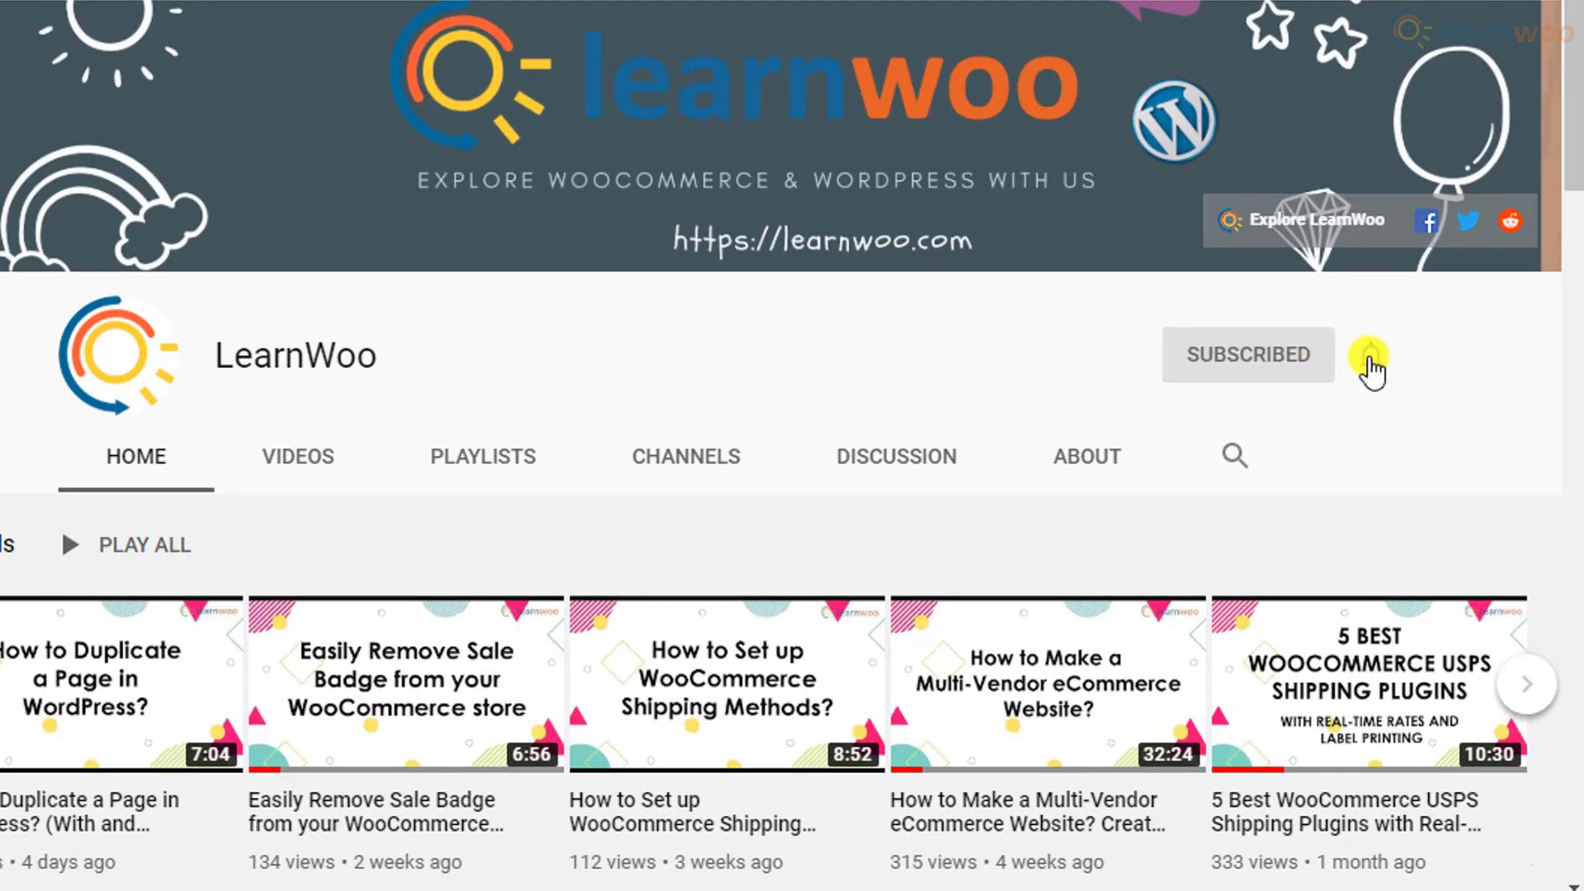
click(1369, 359)
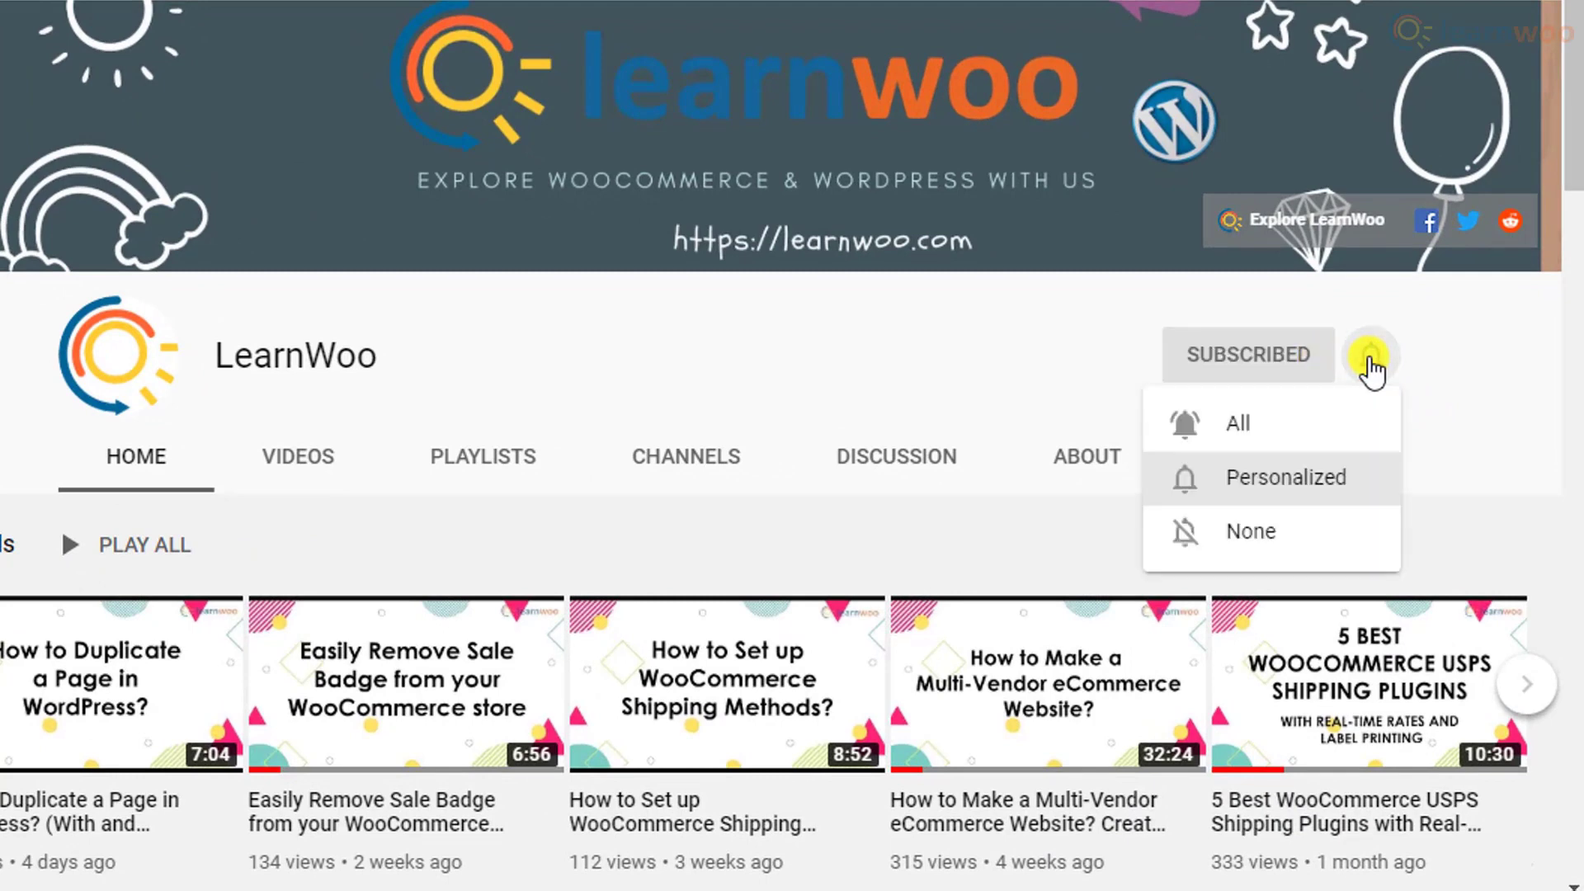
click(1356, 424)
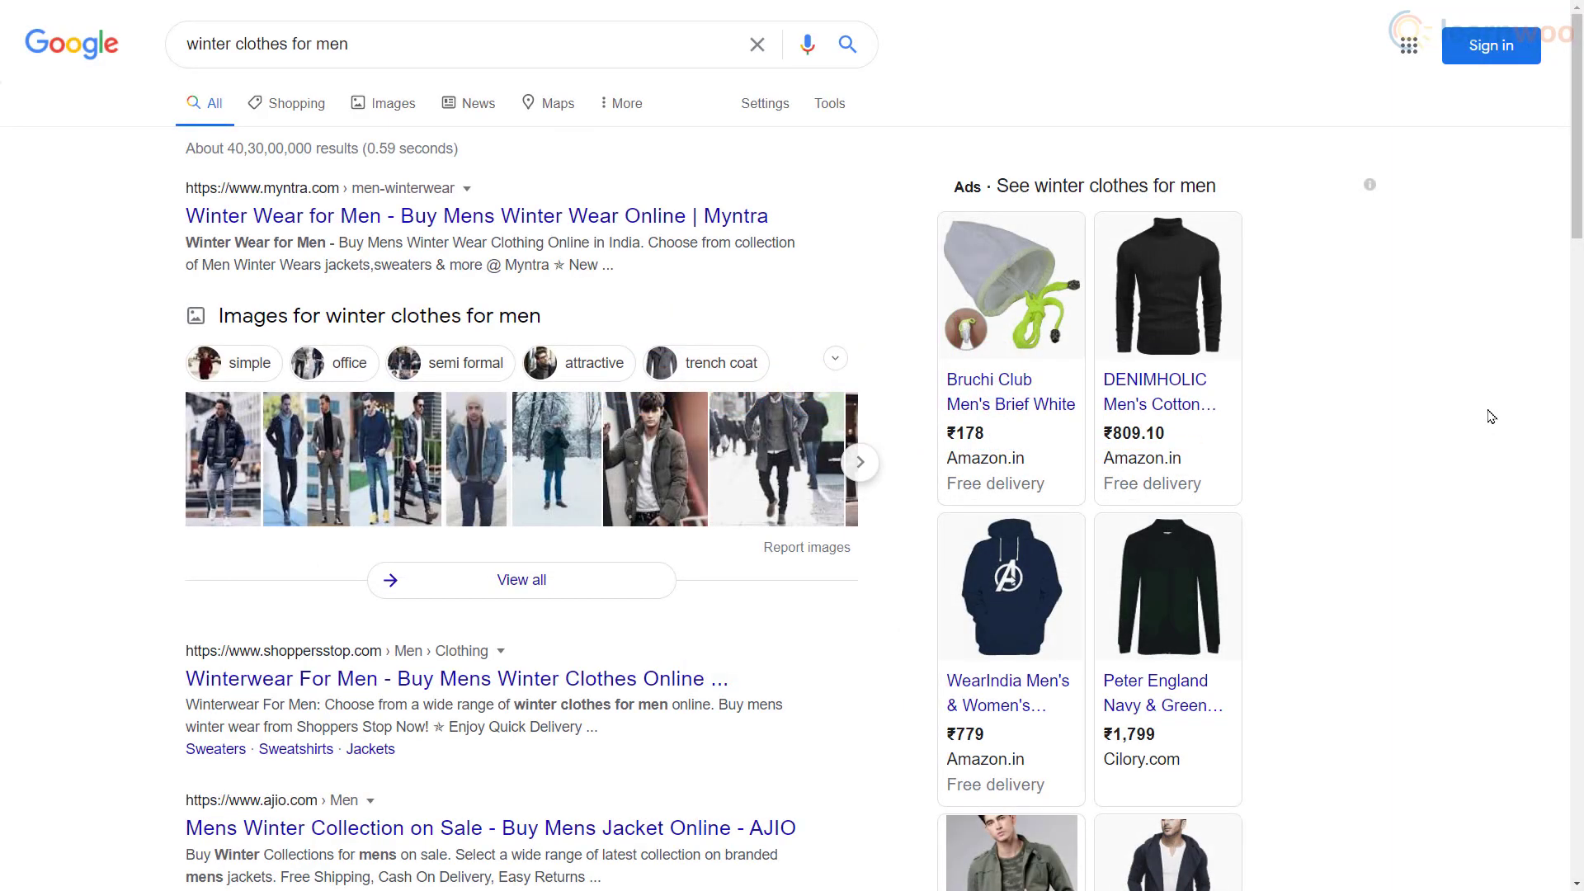
Switch the 'winter clothes for men' results to the Shopping tab
scroll(1491, 416, down, 10)
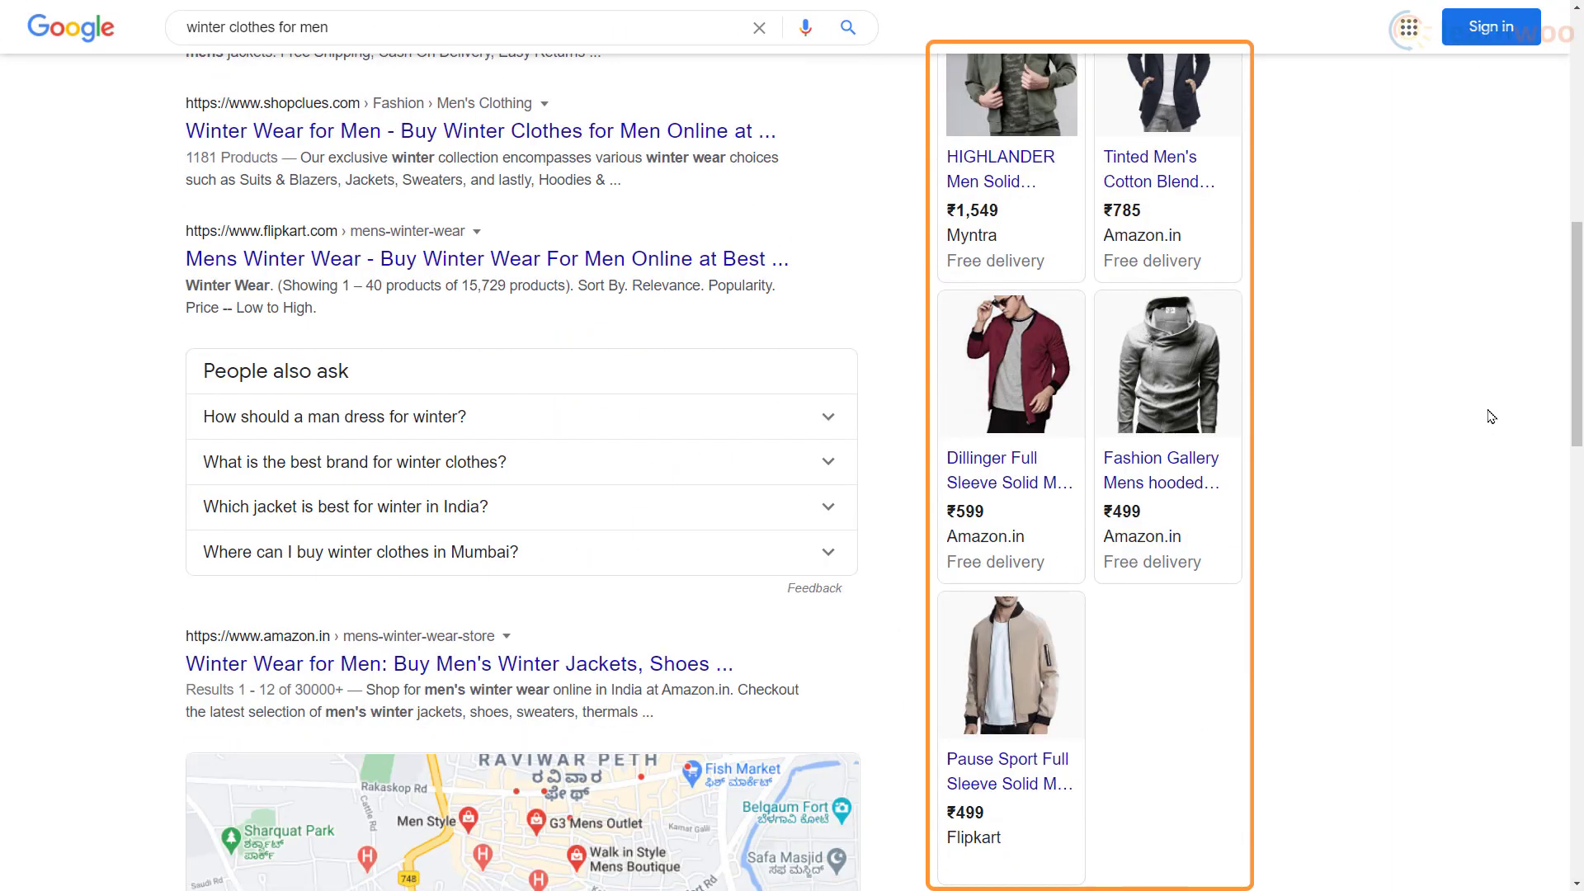
scroll(1491, 417, up, 10)
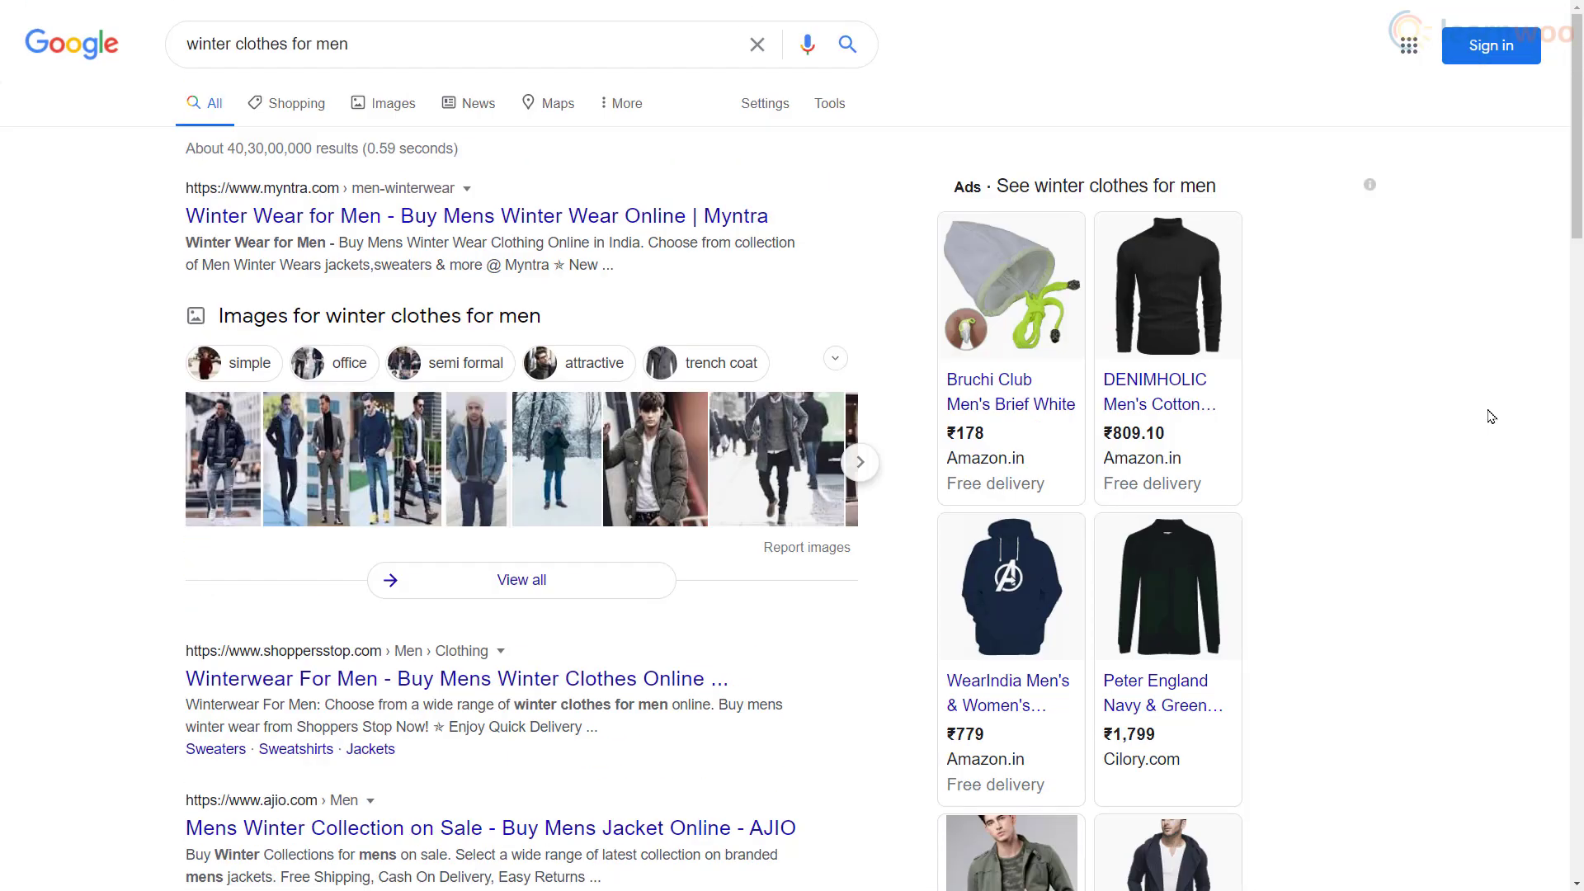
click(299, 112)
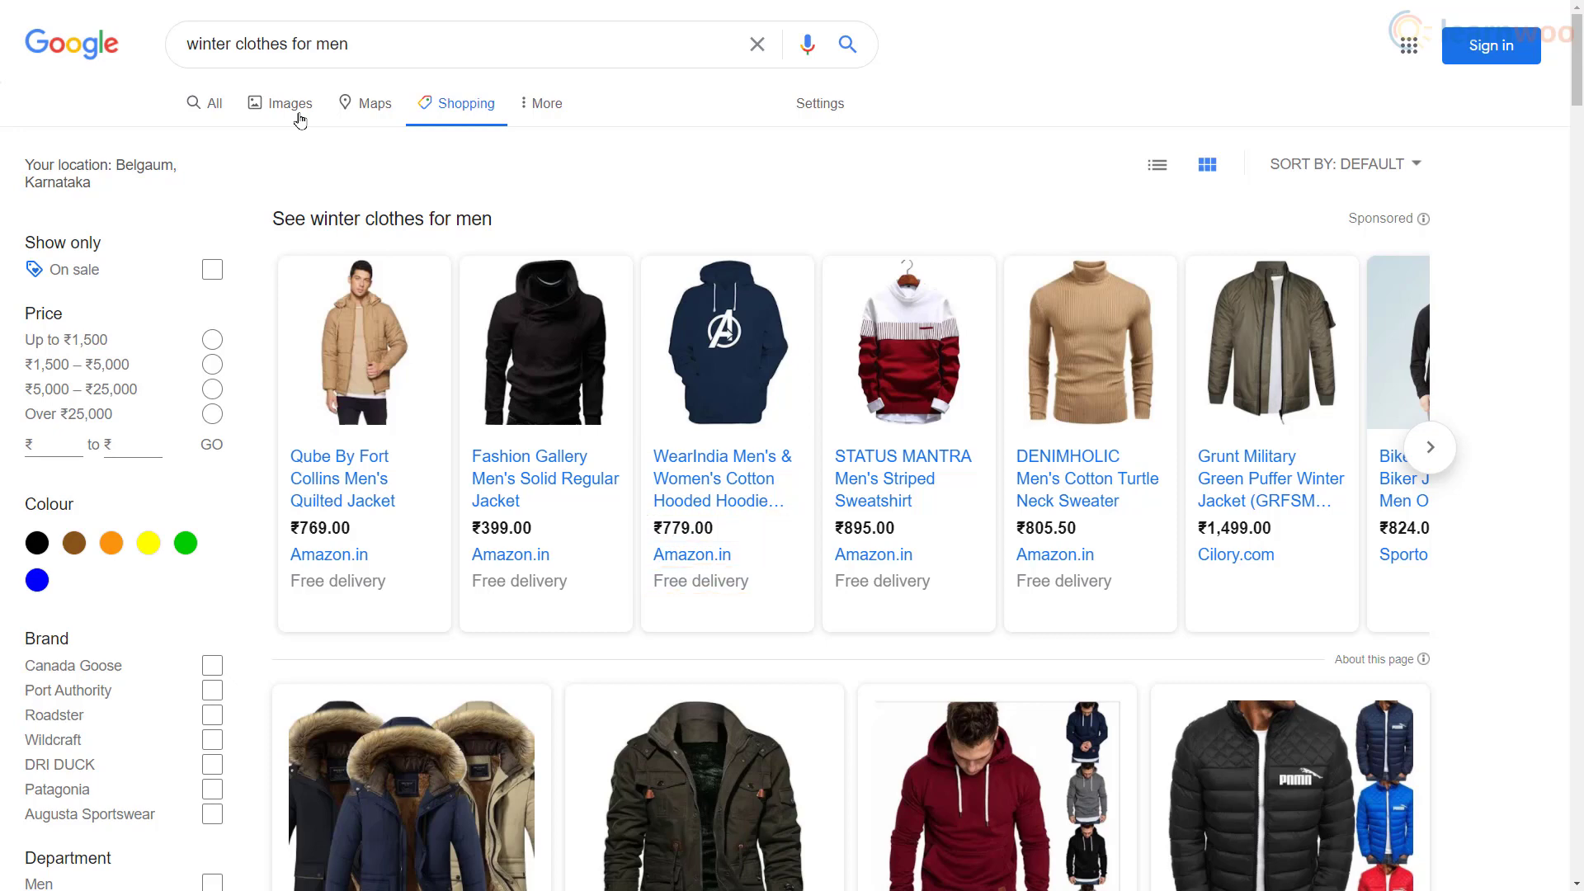
View the Qube By Fort Collins jacket's store page, return to Shopping, then switch to Images
click(355, 482)
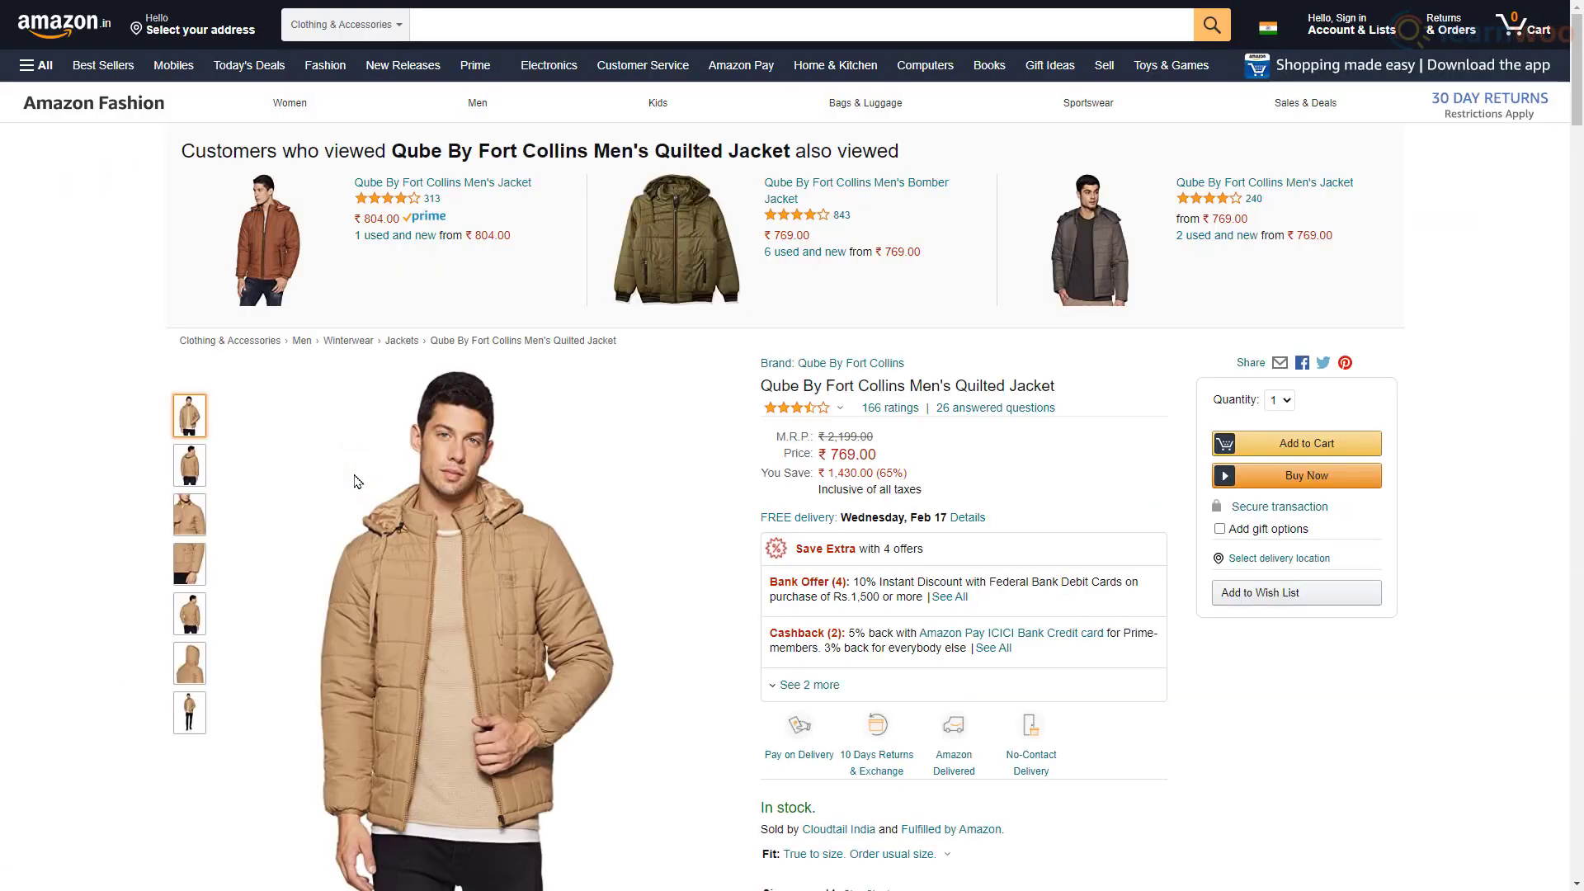
key(alt+Left)
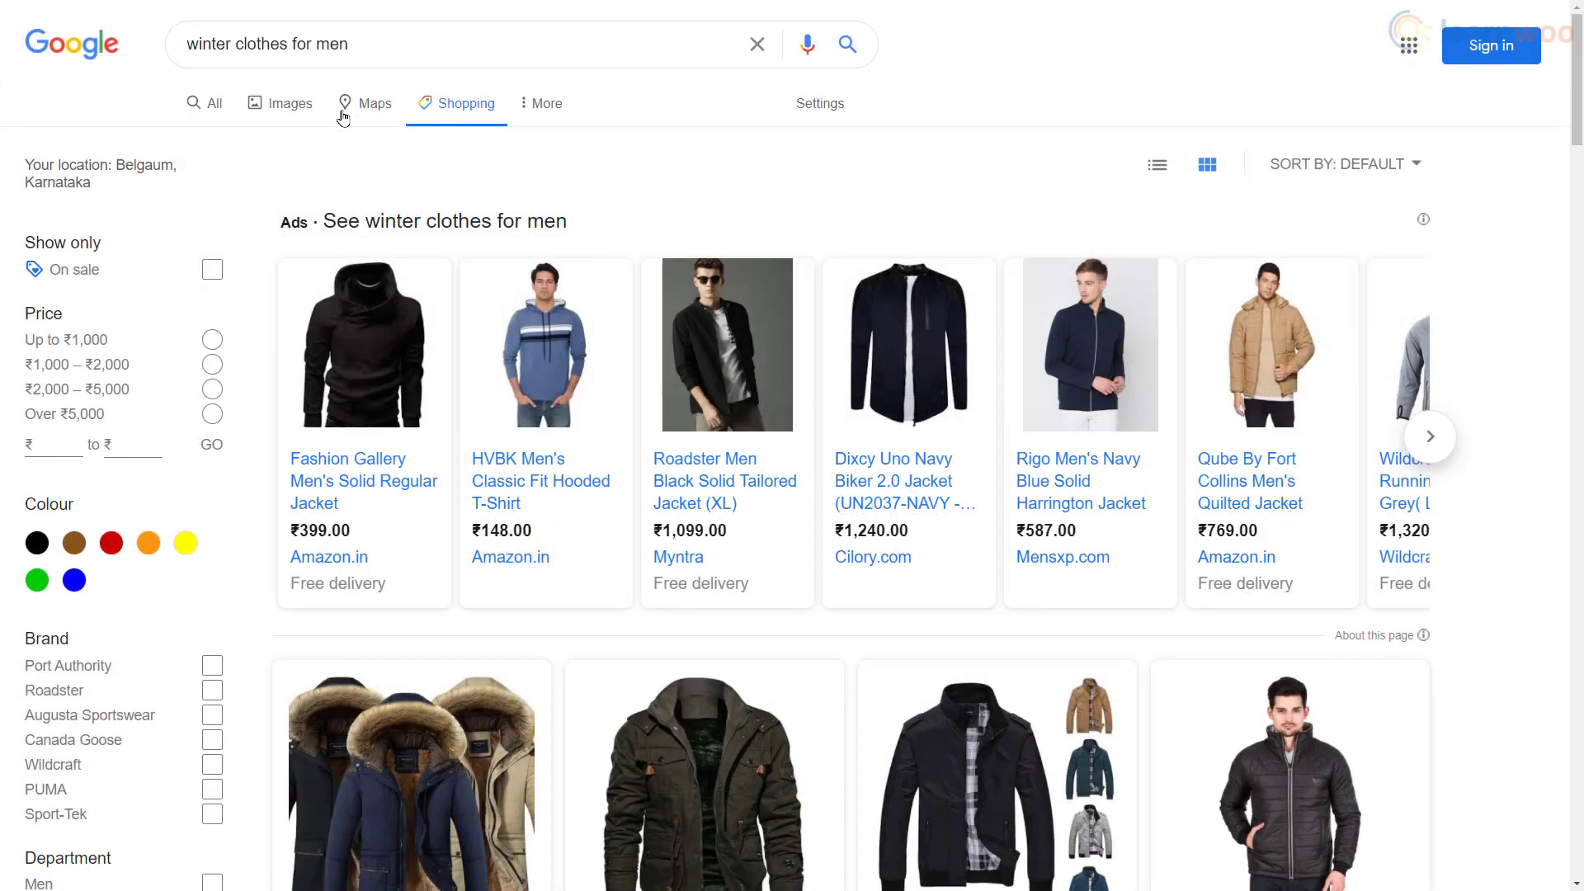
click(299, 113)
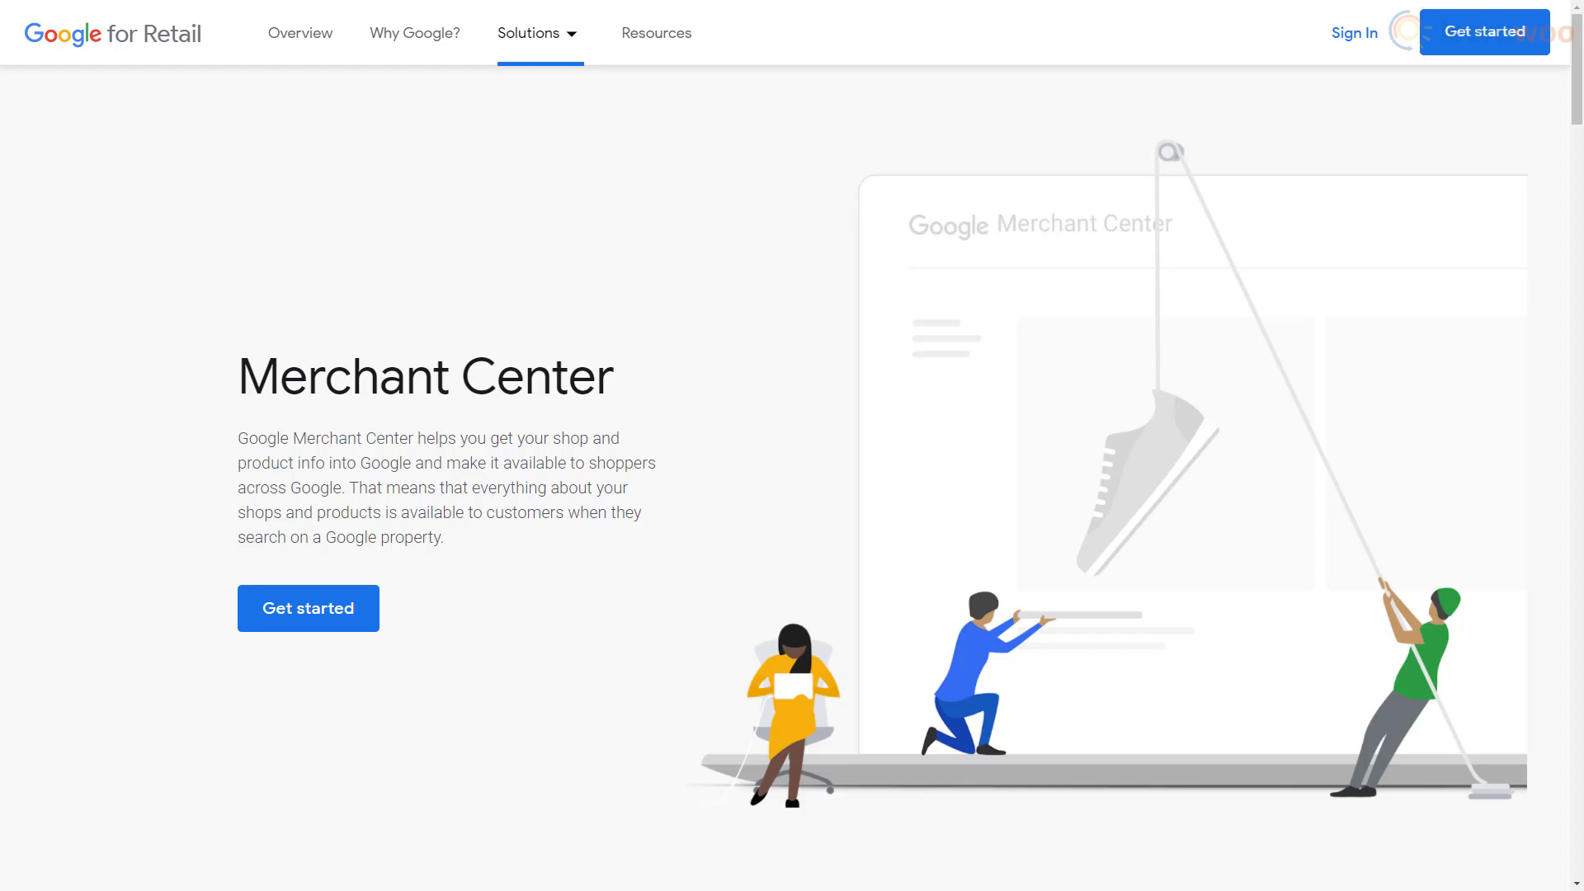
Start the Merchant Center sign-up and enter 'Business name' as the business name
click(343, 614)
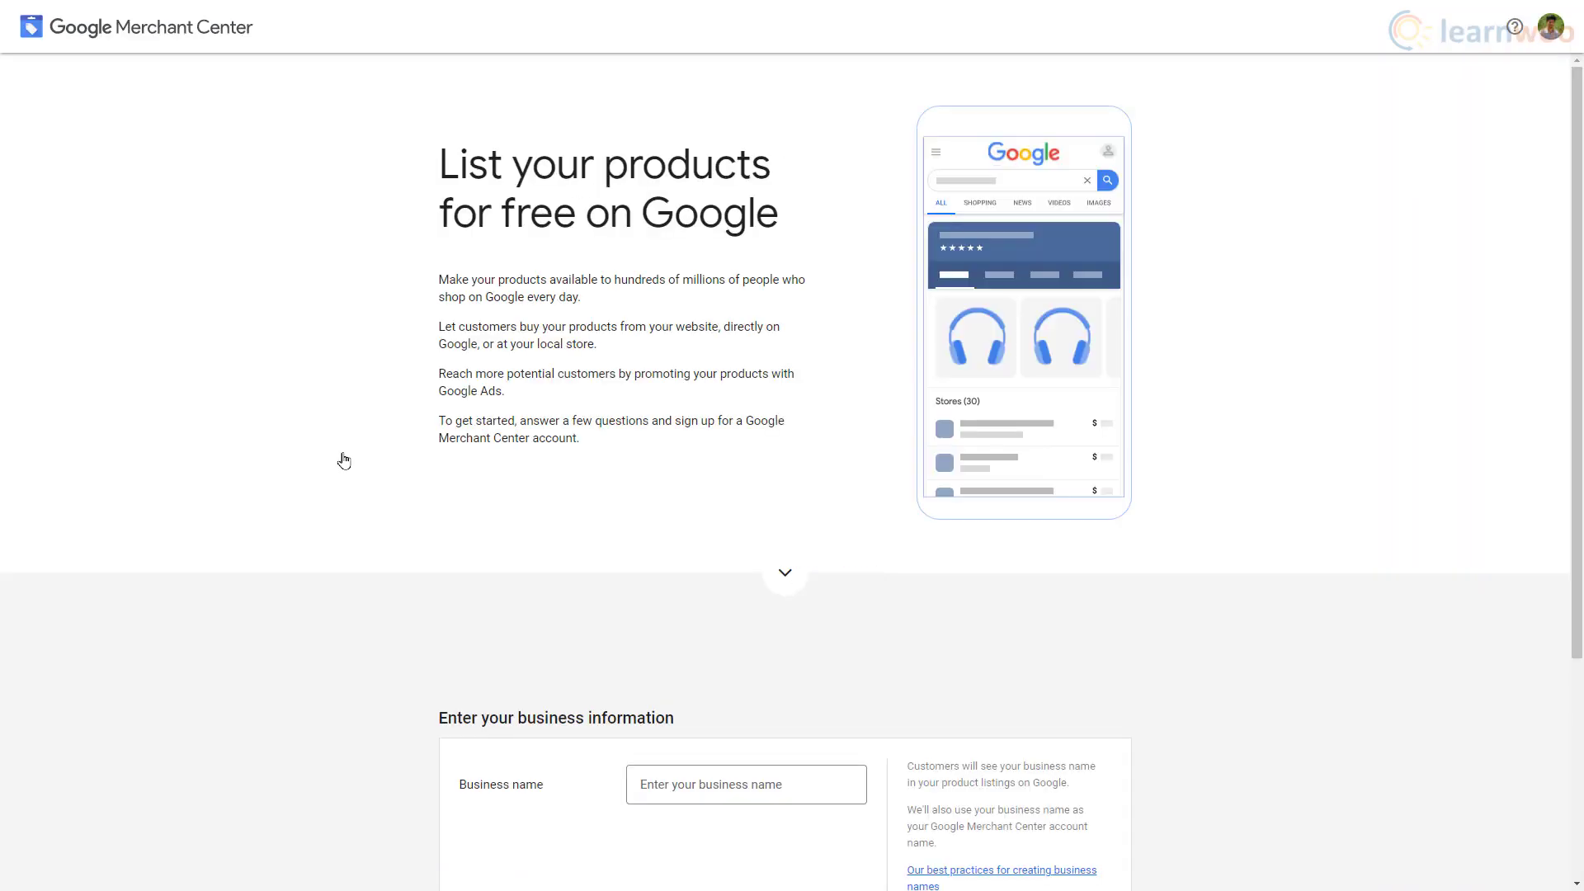
click(782, 571)
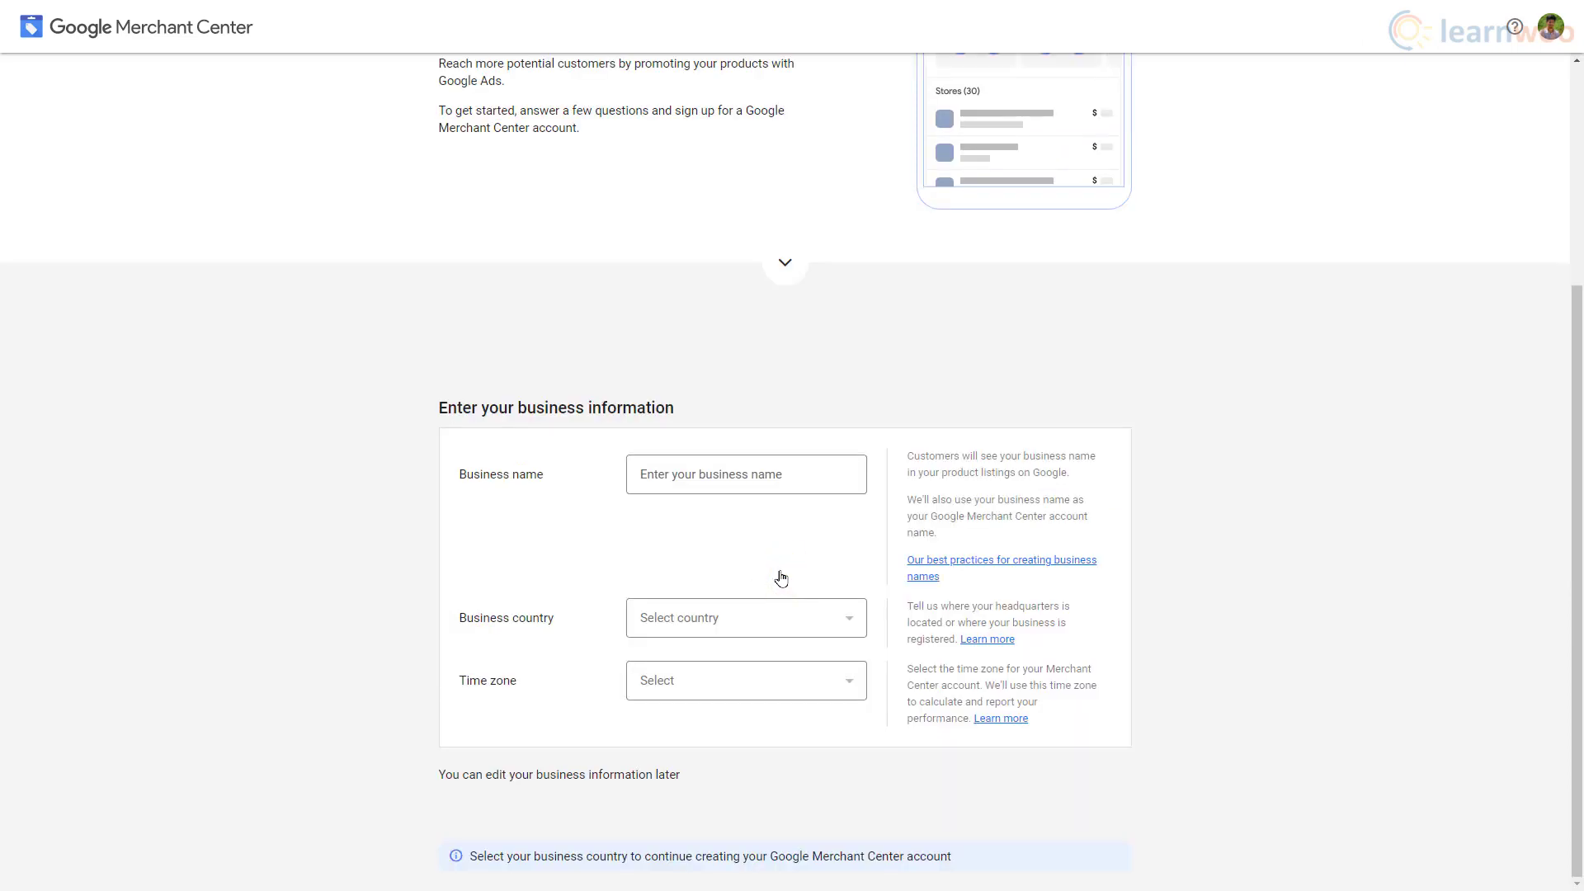
click(729, 485)
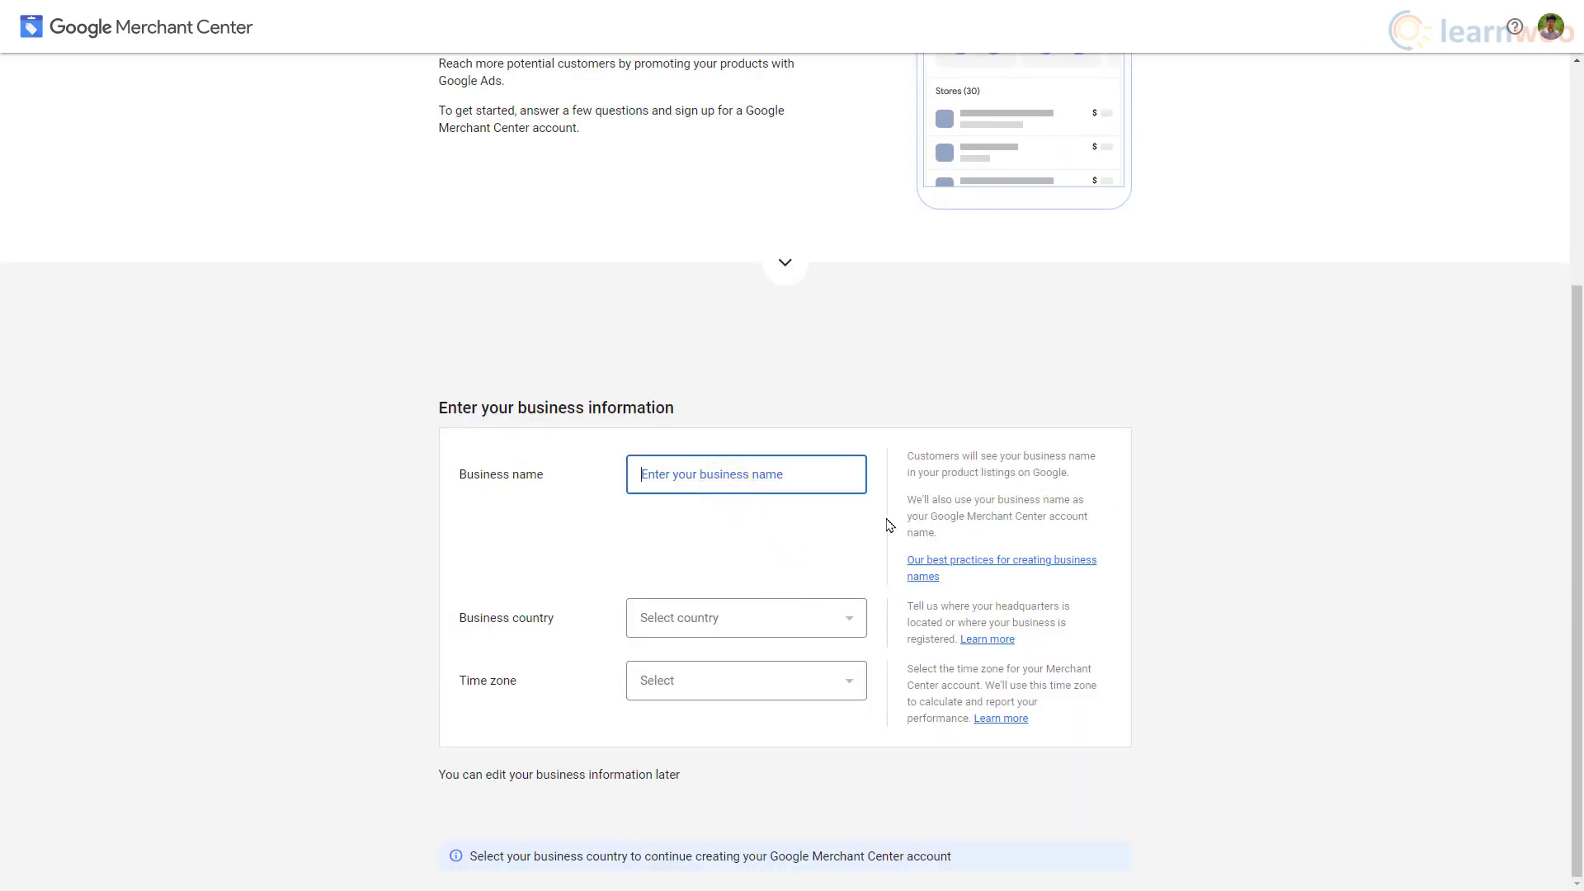
text(Business name)
Set the business country to United States
click(856, 621)
text(unite)
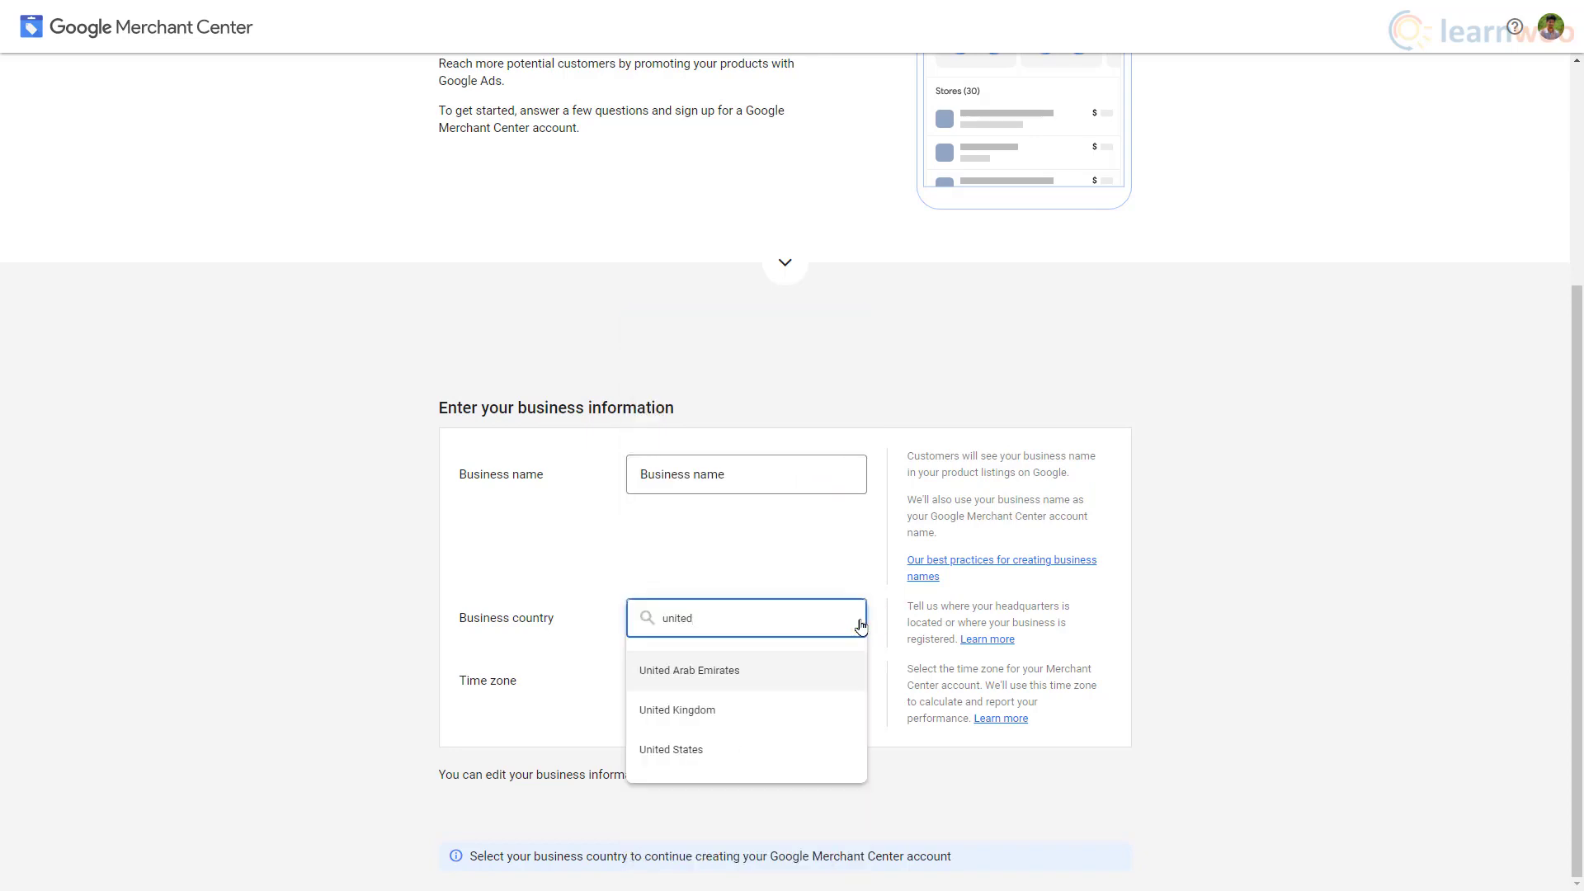
text(d)
click(801, 749)
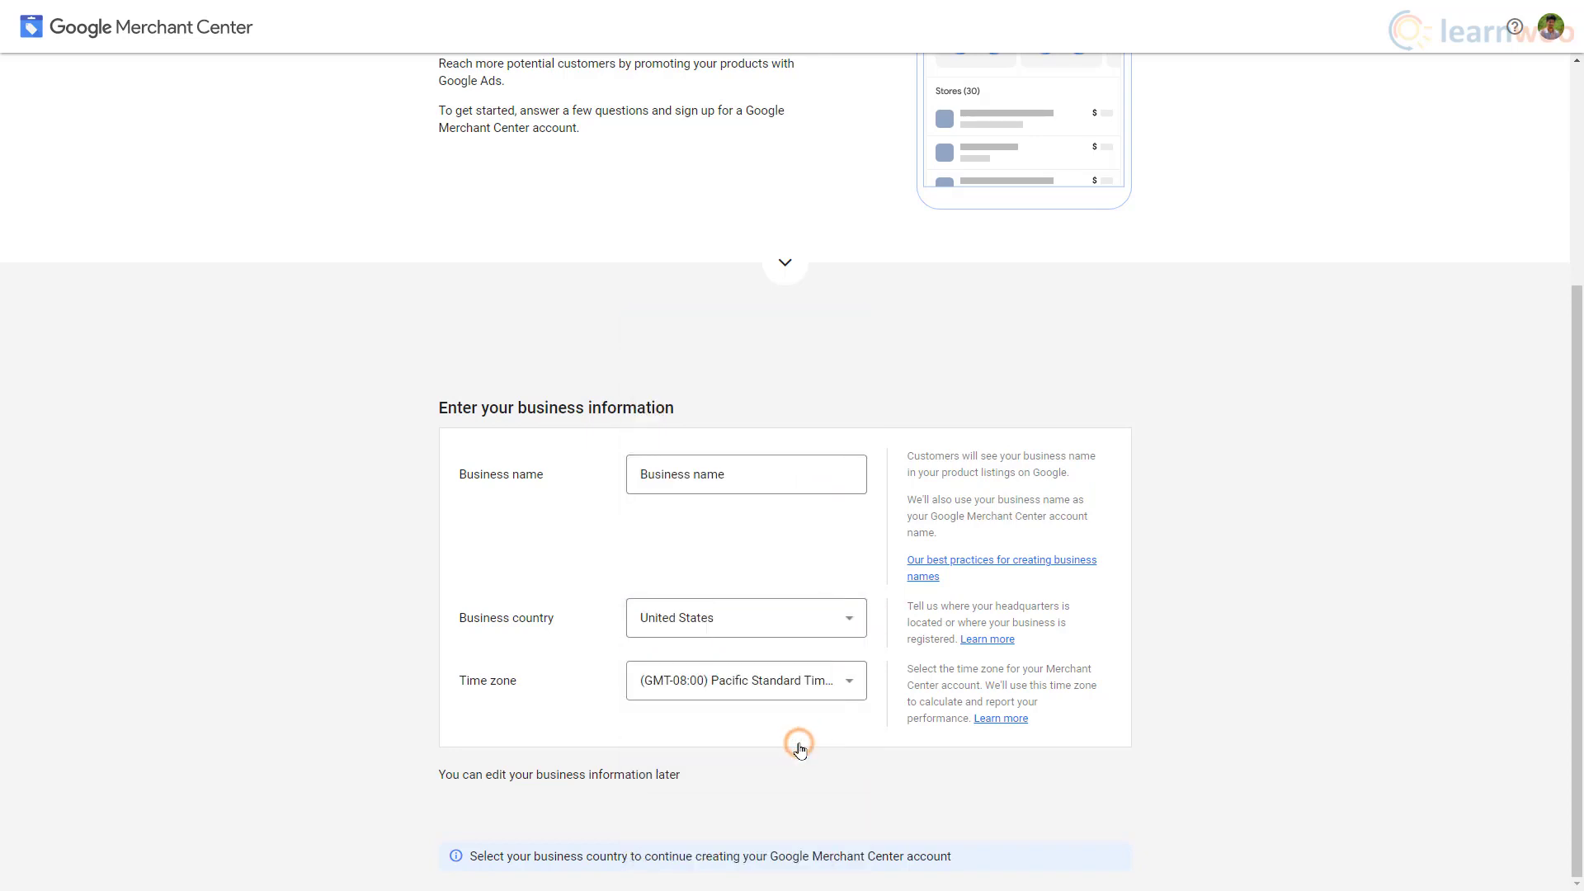
scroll(1237, 718, down, 5)
scroll(1242, 720, down, 2)
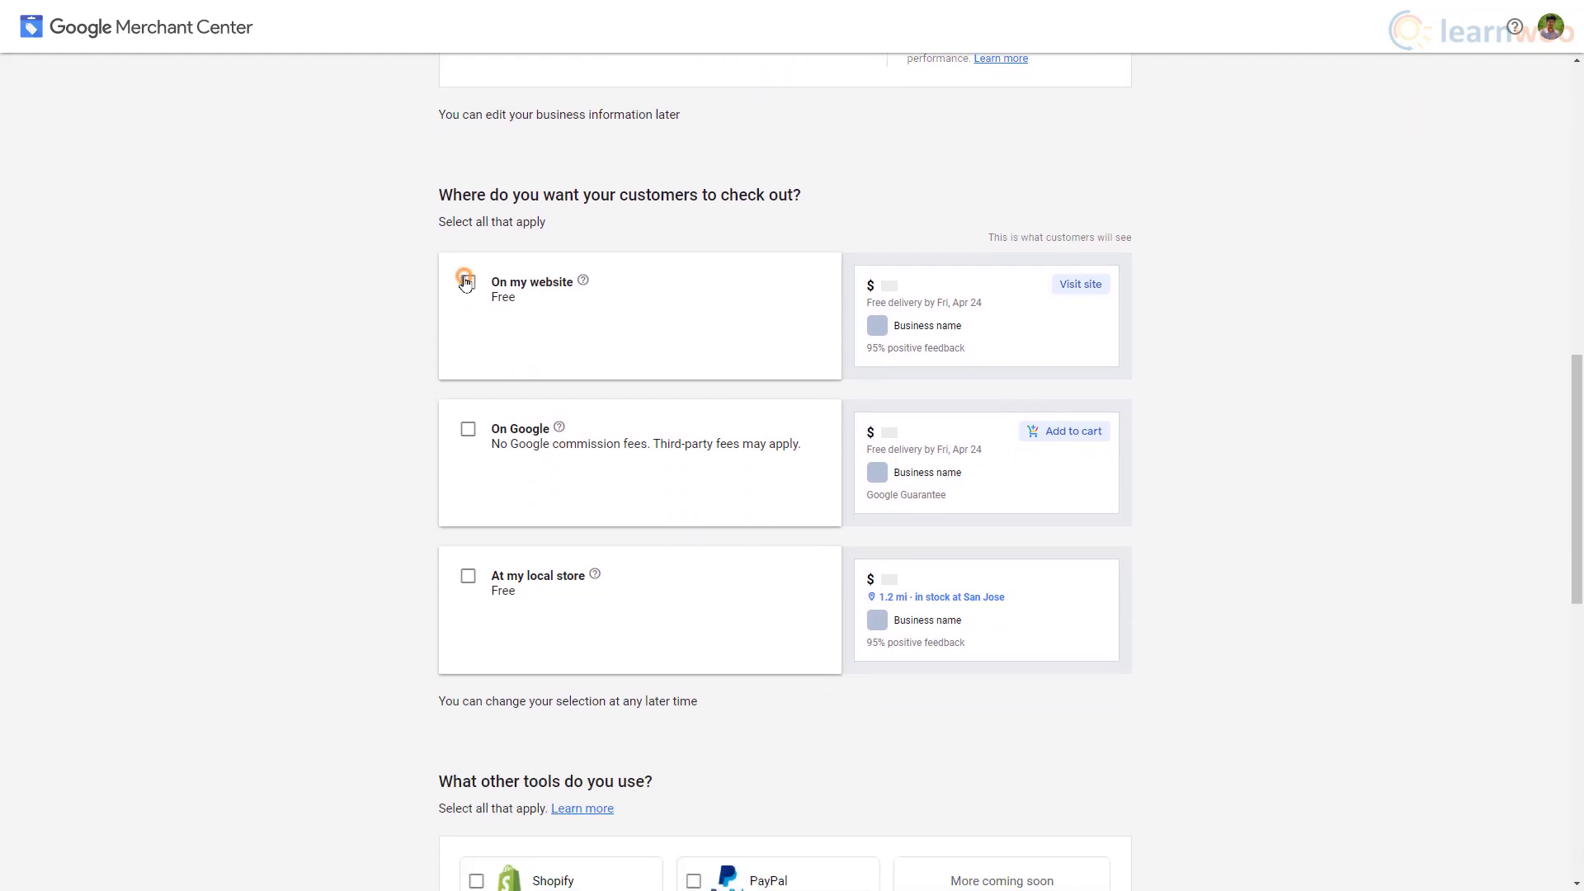
Choose checkout on my website, accept the Terms of Service and create the account
click(467, 283)
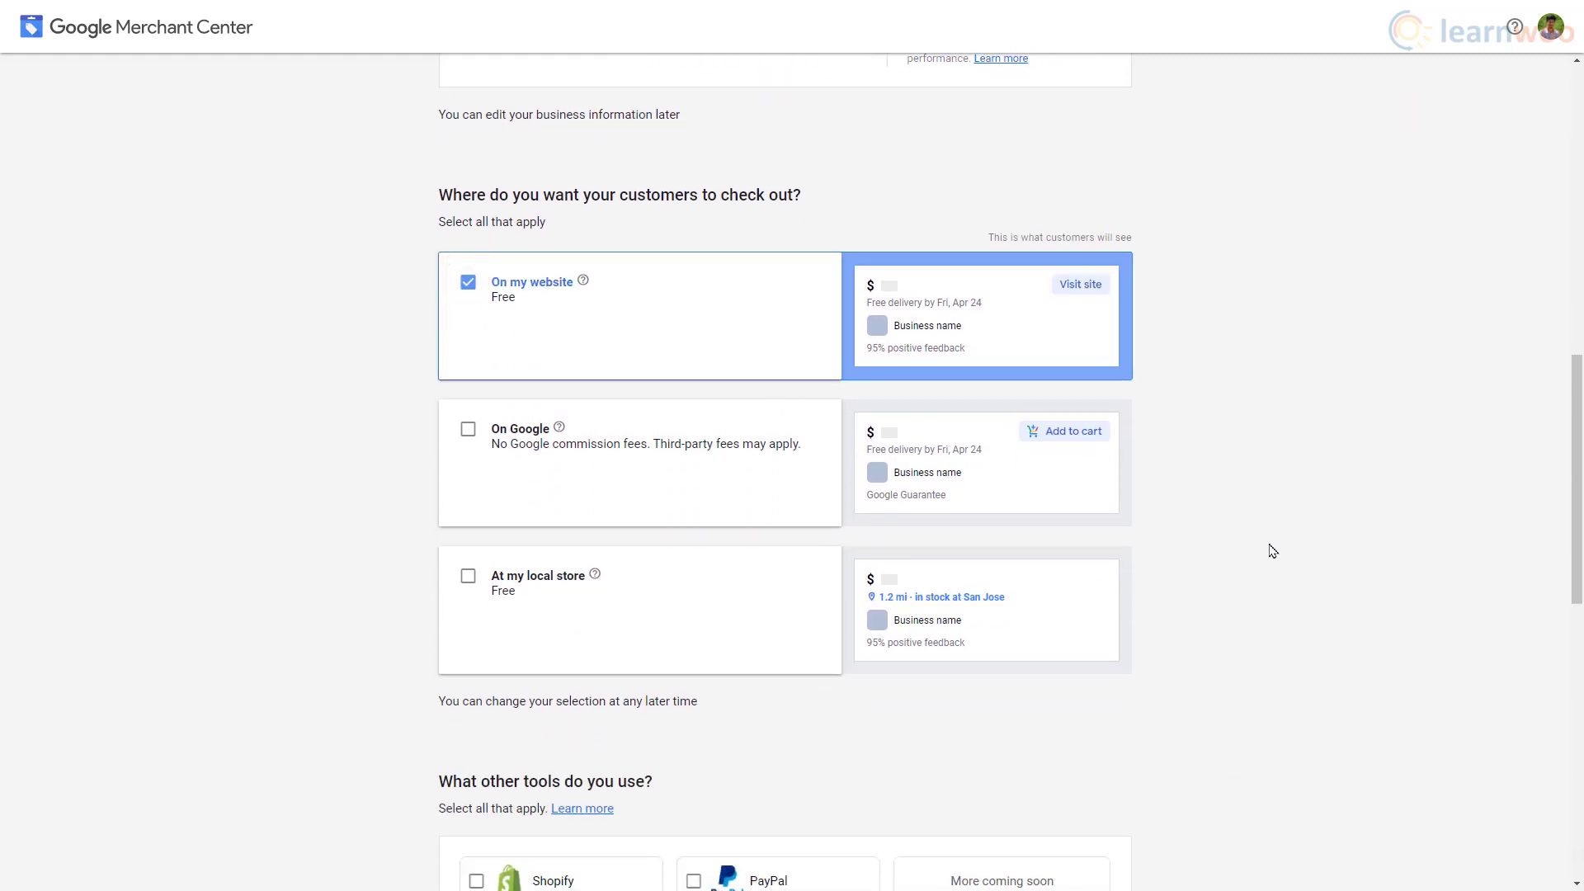
scroll(1272, 551, down, 9)
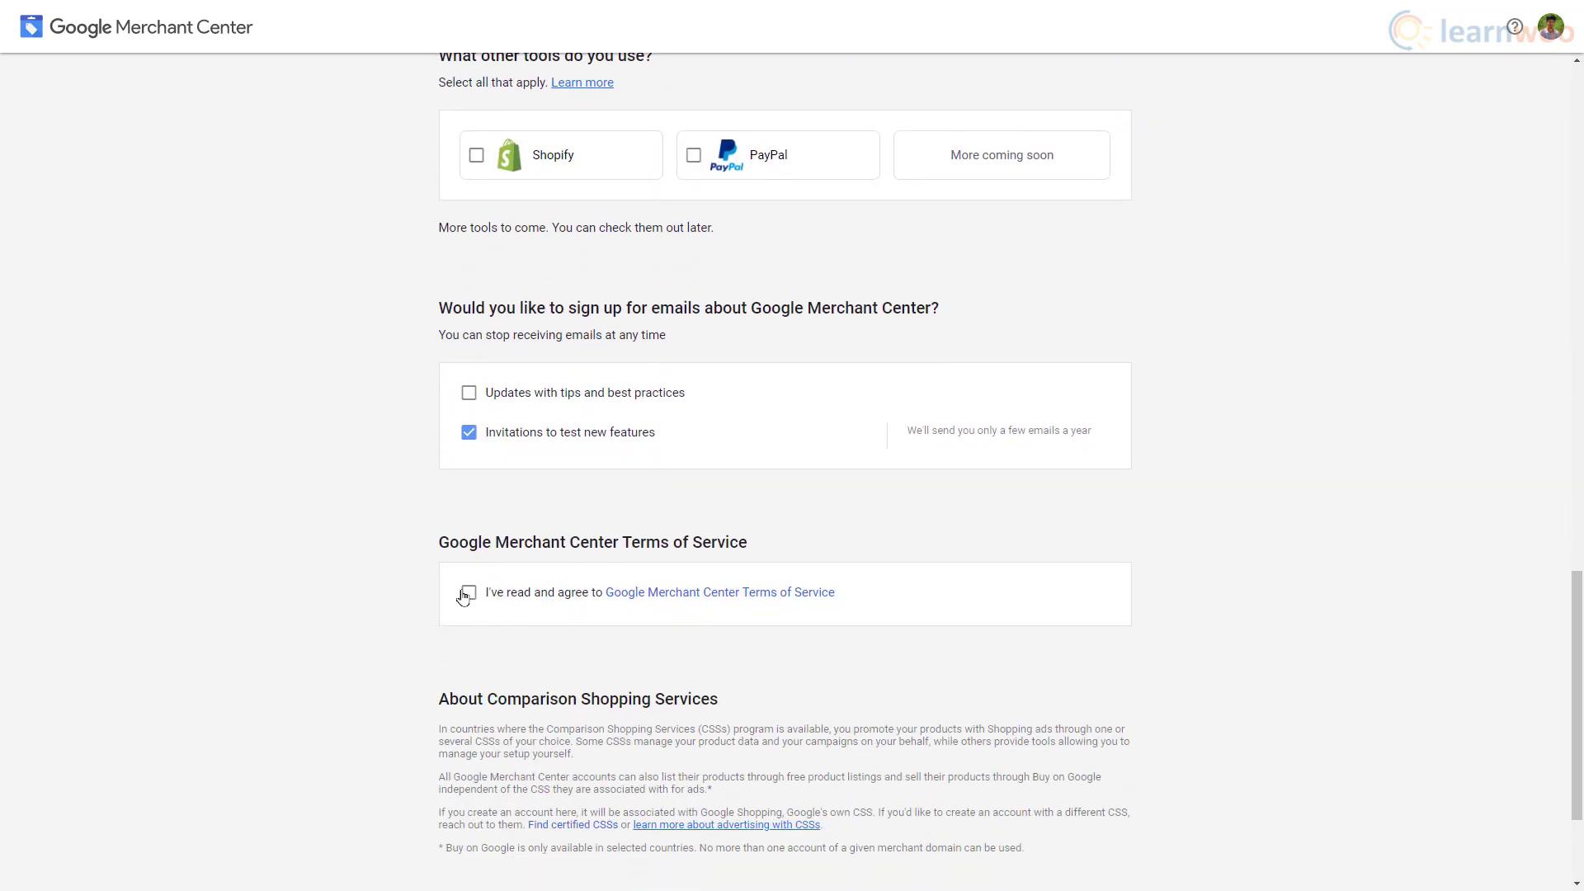
scroll(341, 617, down, 3)
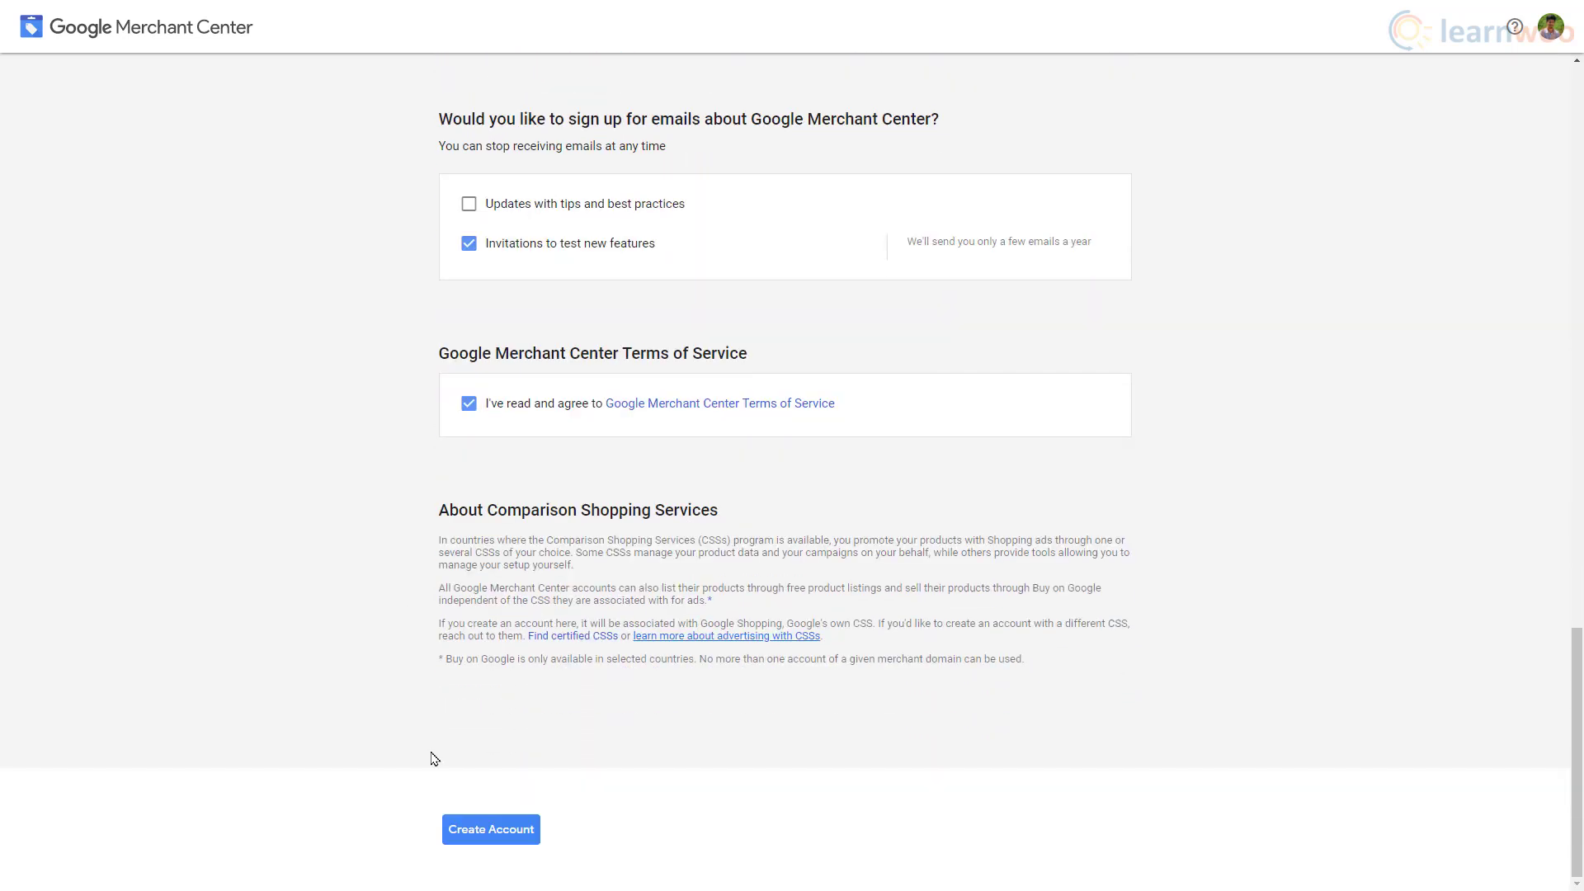
click(487, 832)
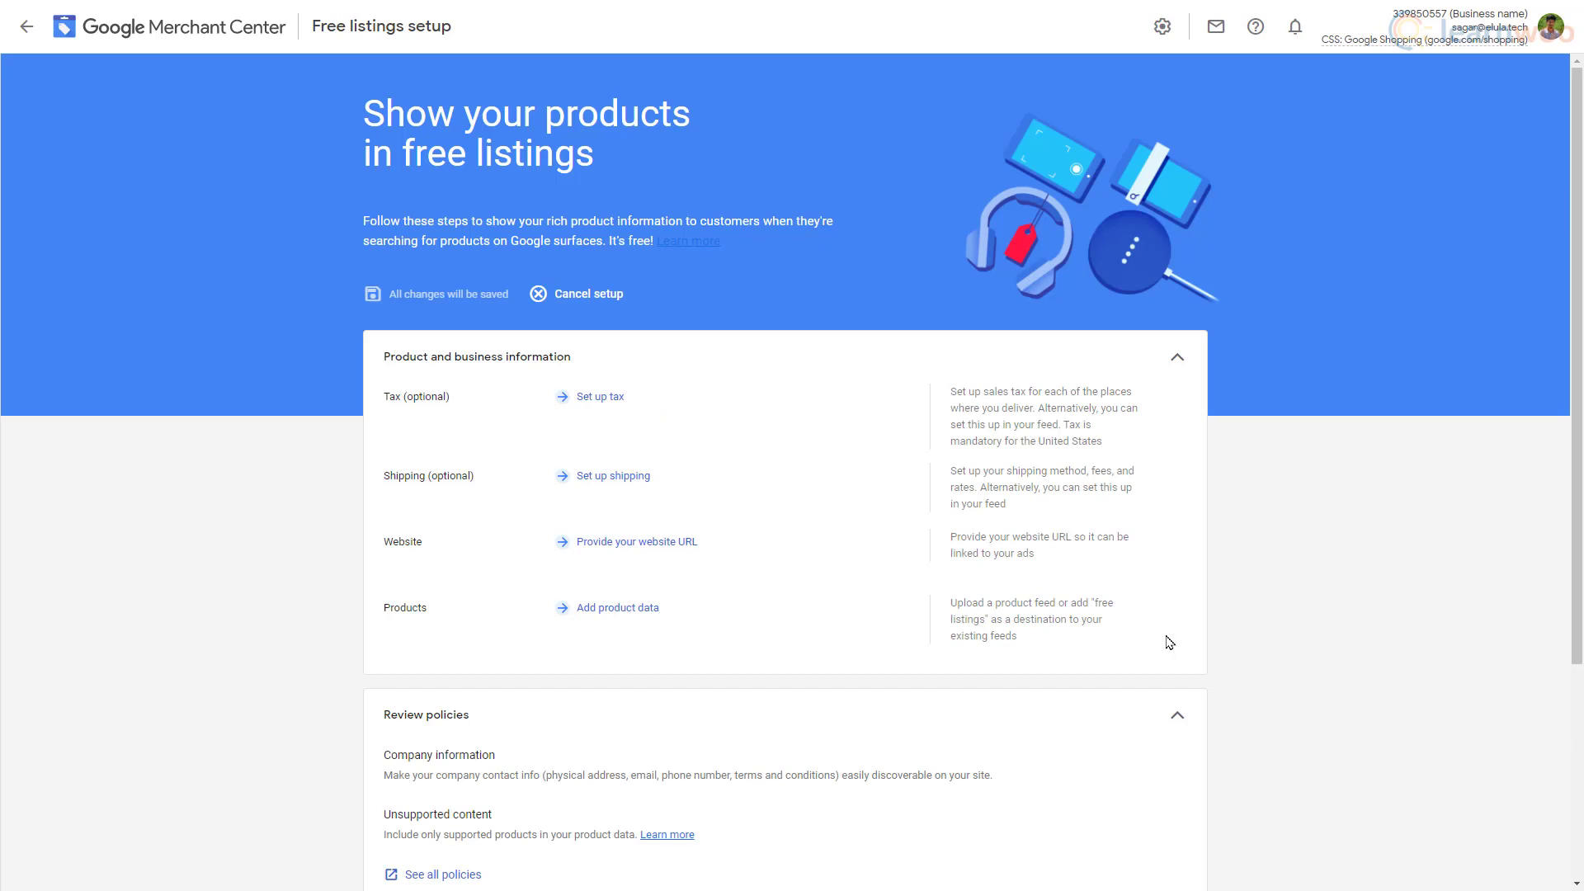
From Add product data, view all methods for uploading multiple products
click(618, 610)
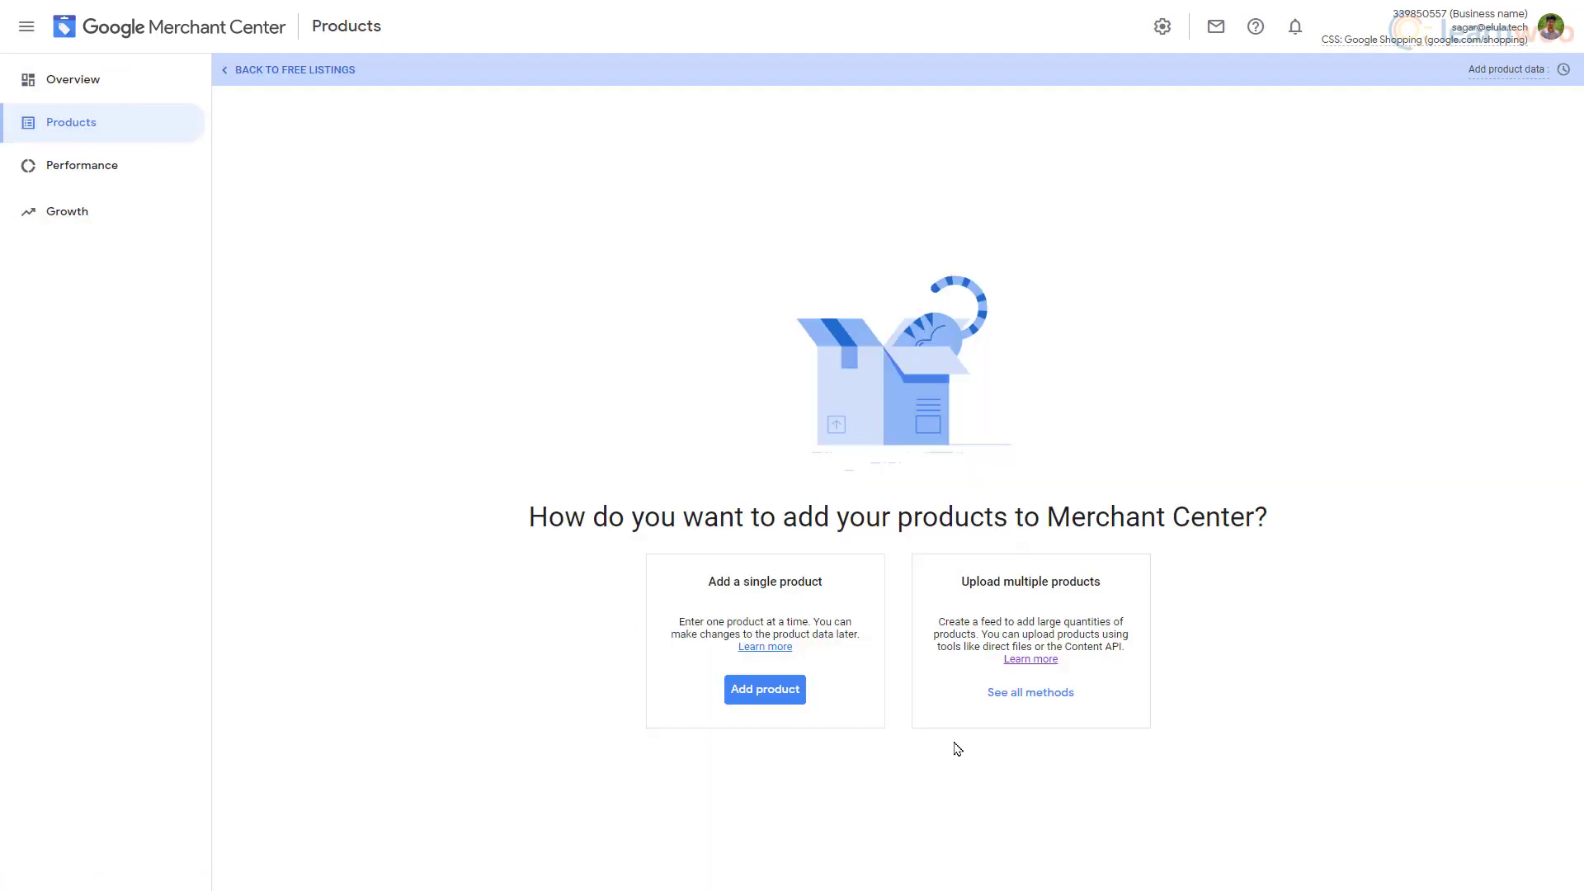
click(1020, 708)
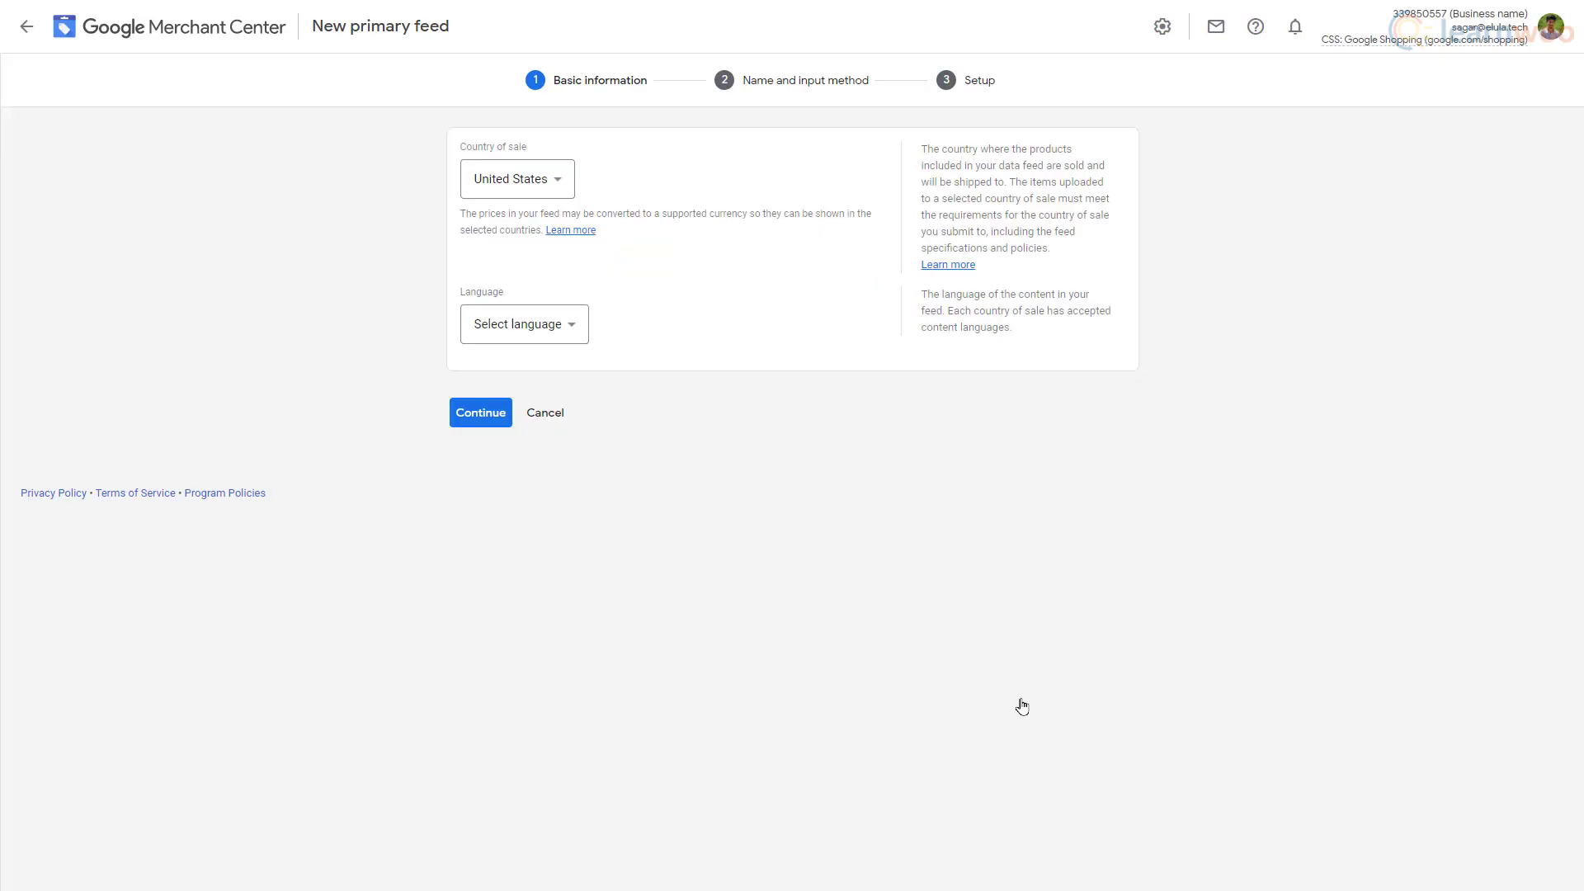
Set the feed language to English, continue, and name the feed 'Primary feed name'
click(575, 333)
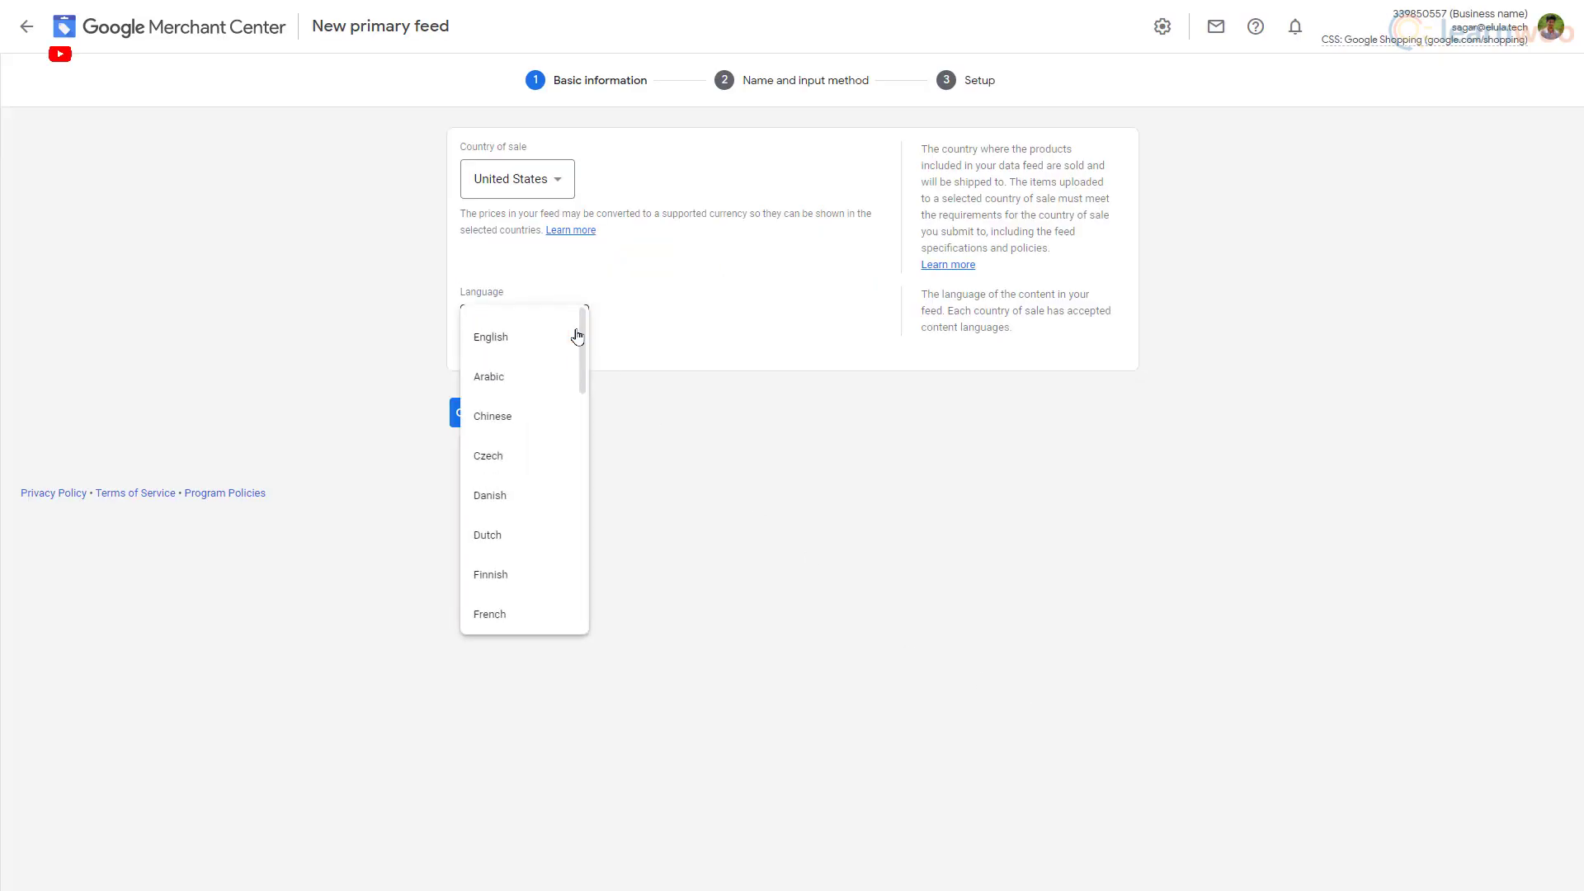
click(555, 332)
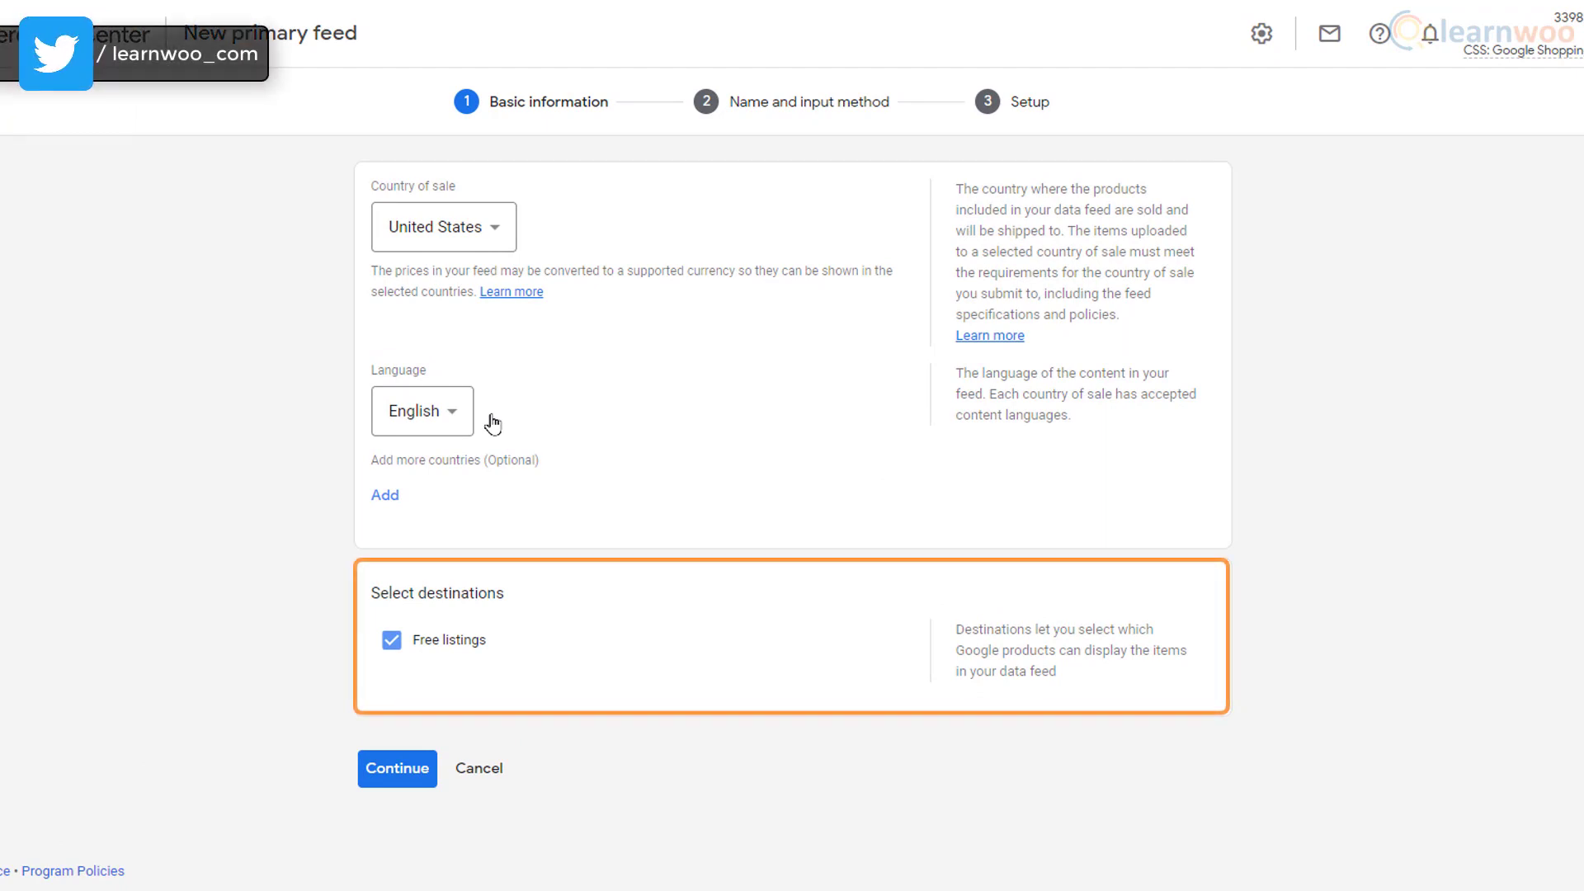
click(395, 777)
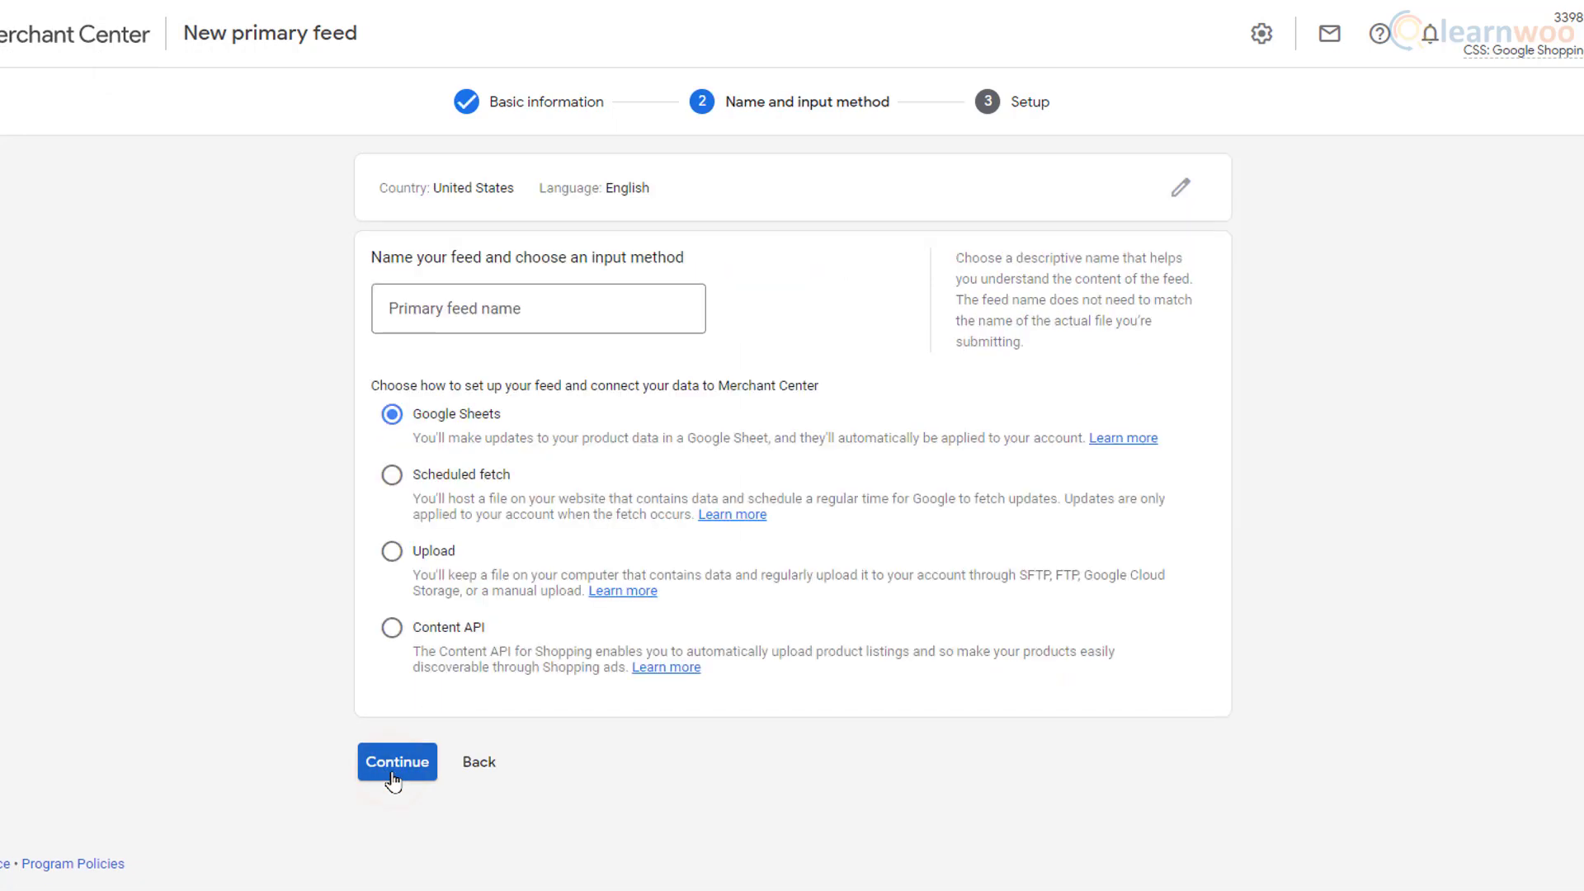
click(464, 324)
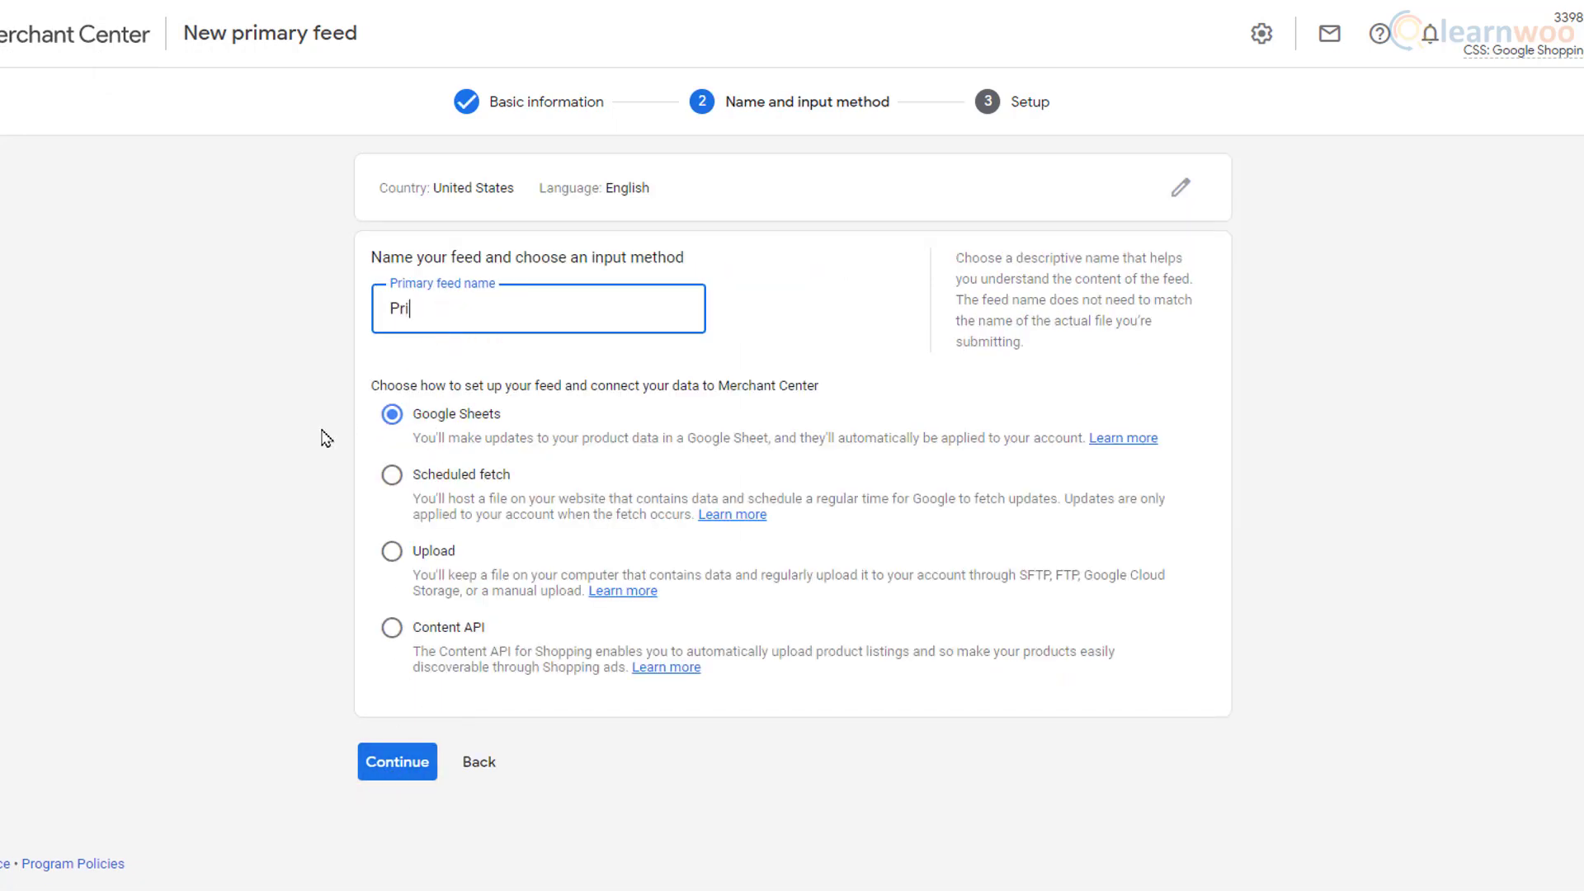
text(Primary feed name)
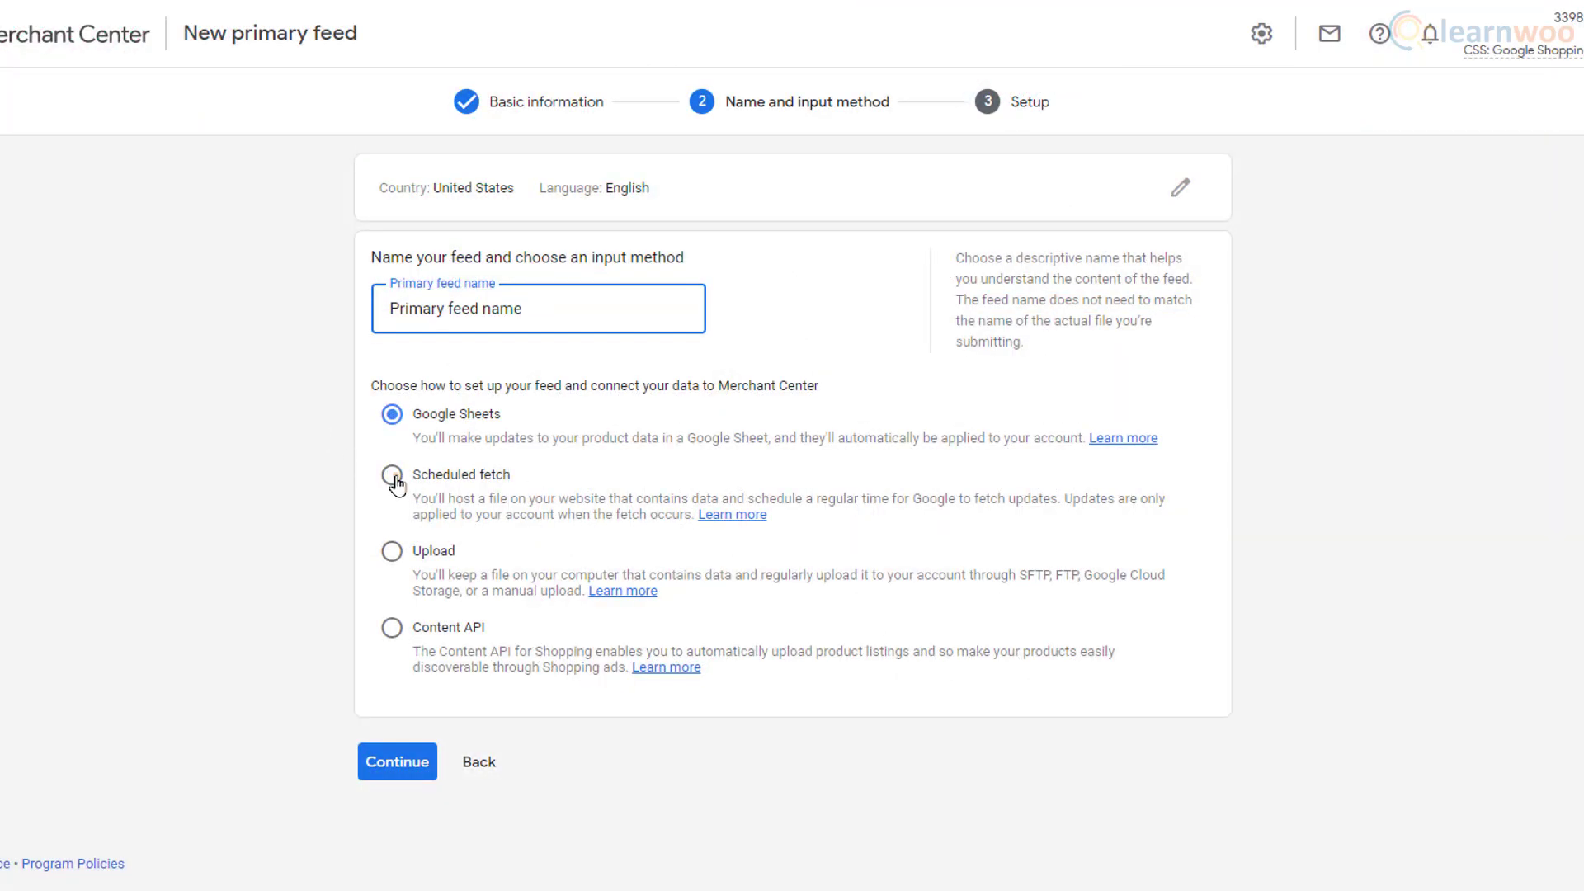
Choose Scheduled fetch as the feed's input method
click(393, 477)
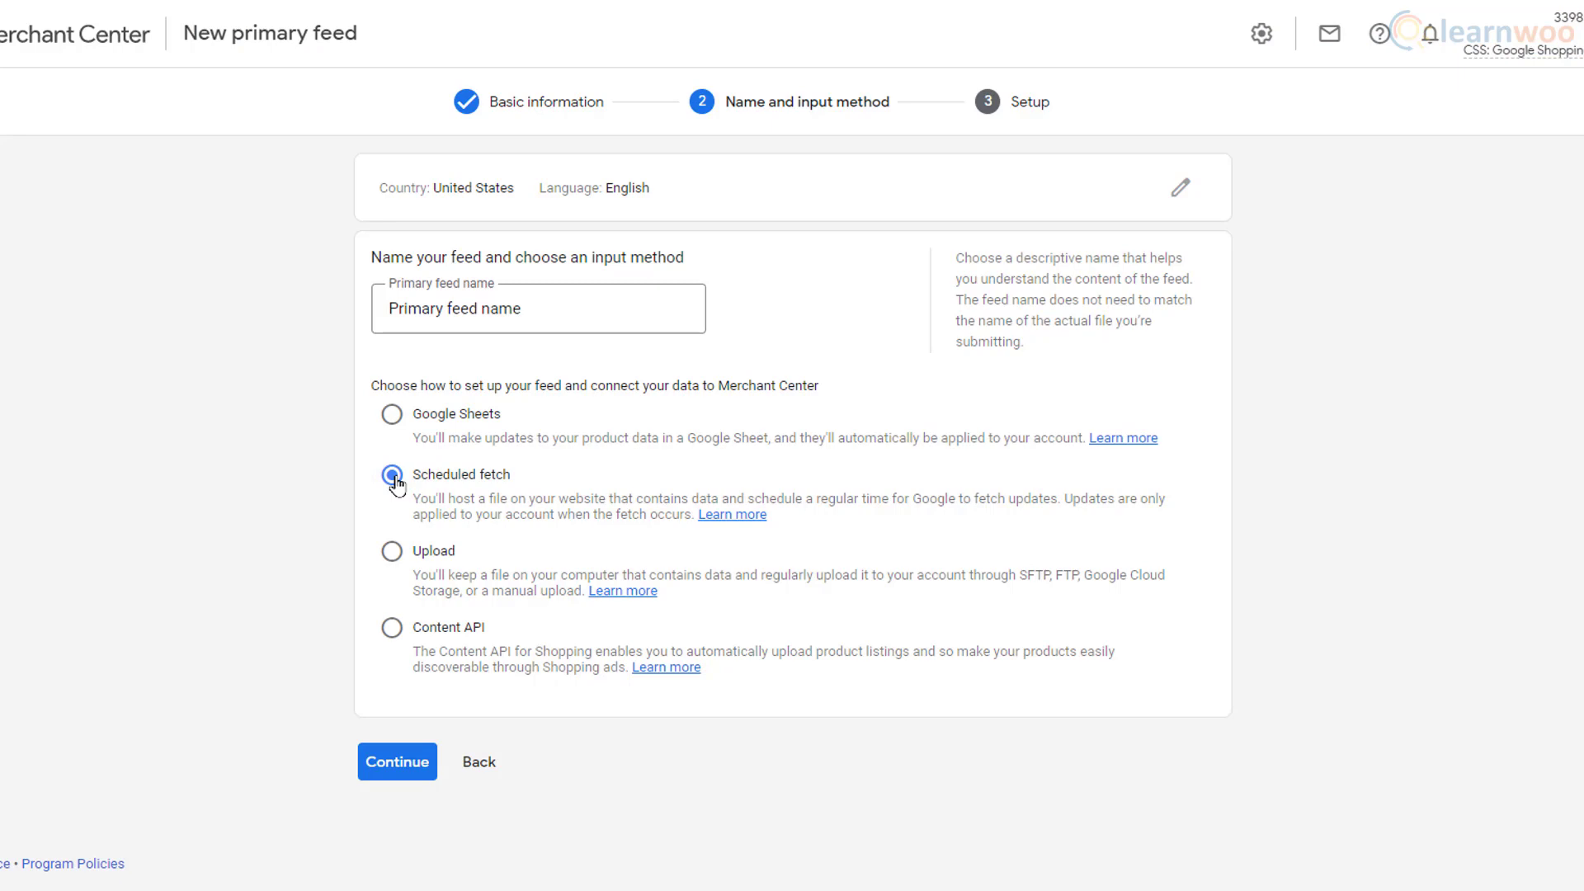
Continue to the Setup step and enter 'File name' as the feed file name
click(400, 769)
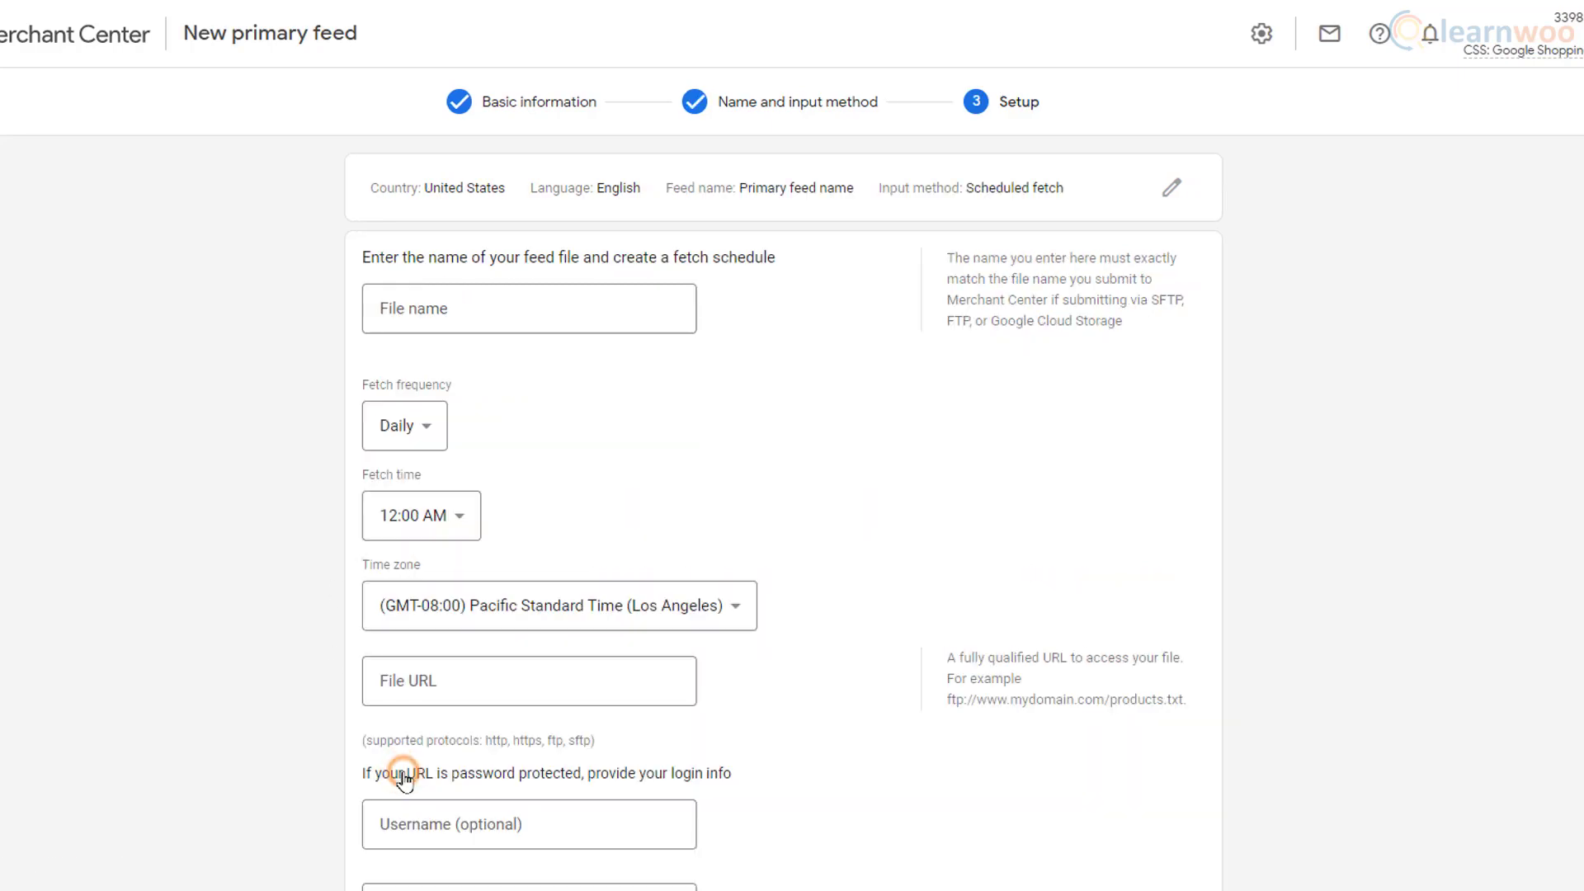
click(432, 308)
text(File name)
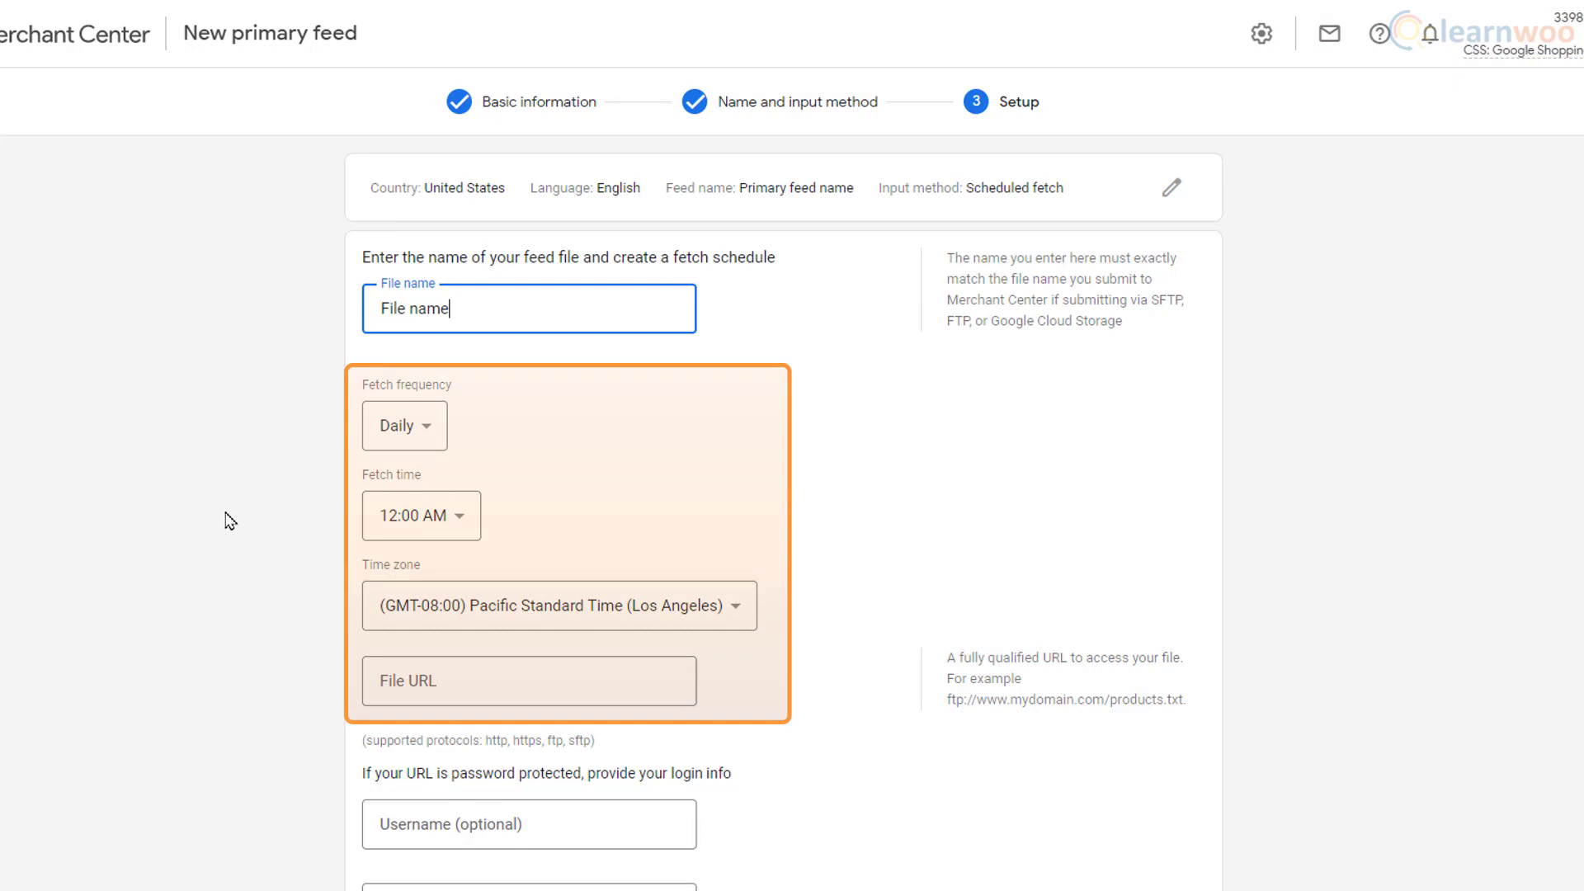
Set the fetch frequency to Daily at 12:00 AM
click(435, 439)
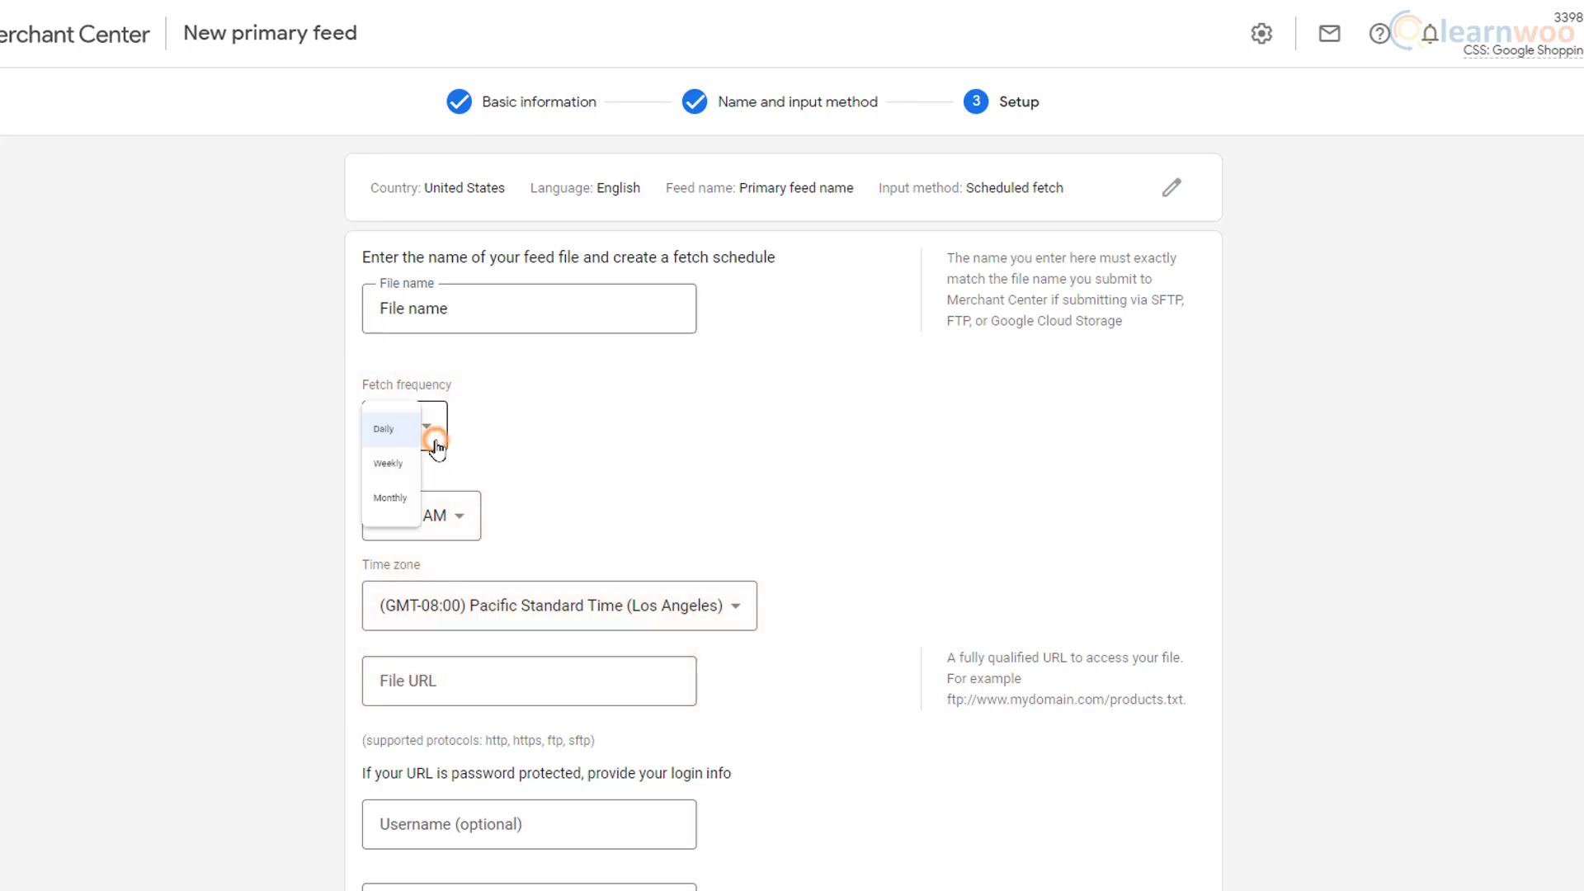
click(425, 447)
click(449, 515)
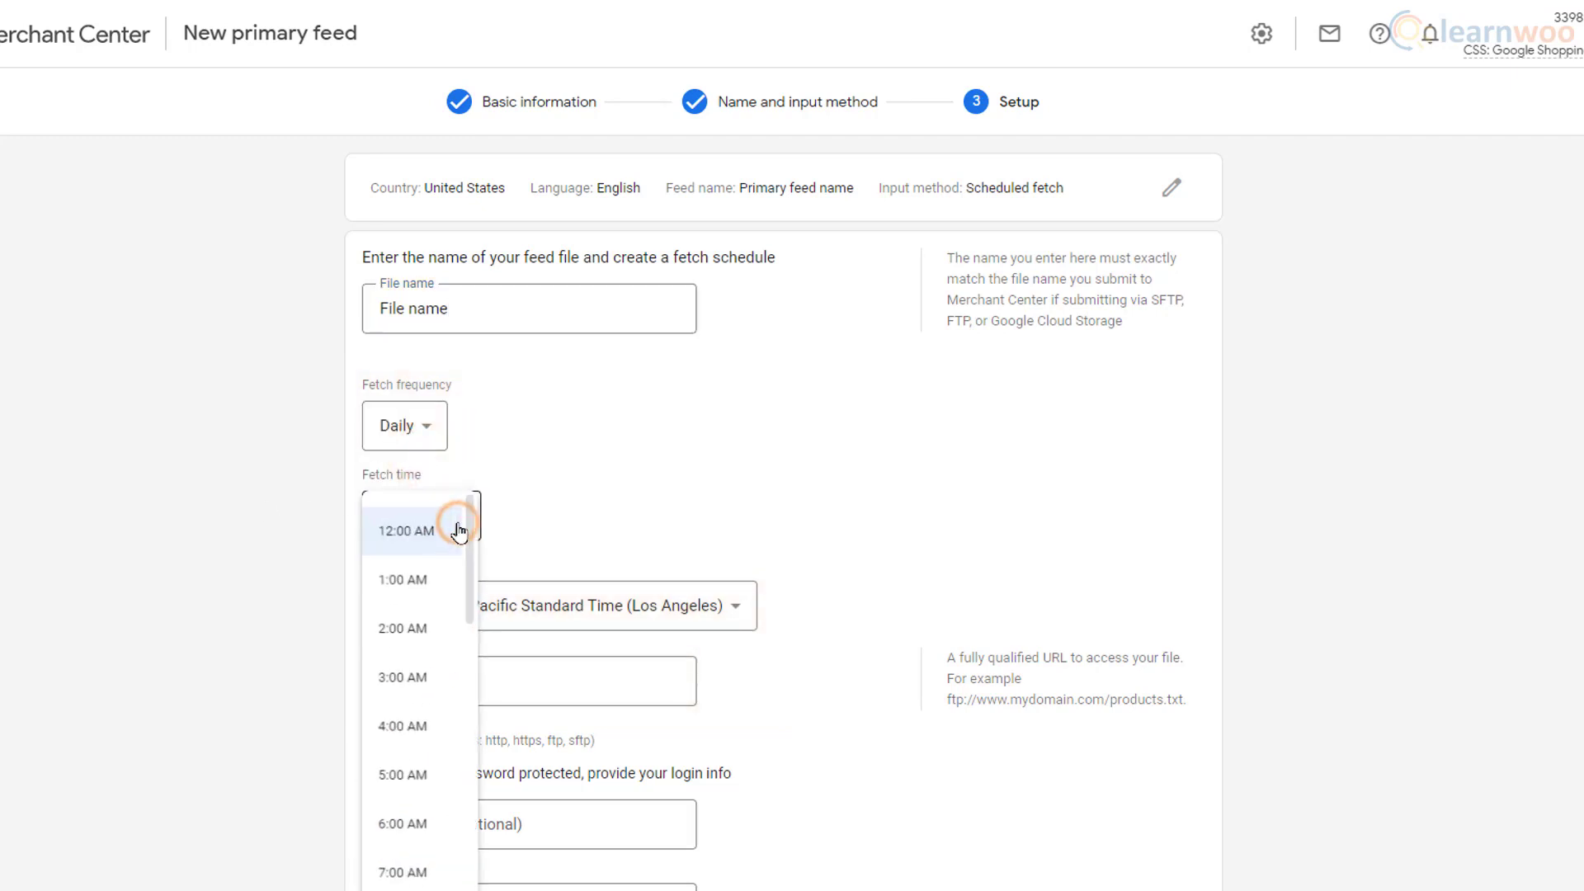
click(448, 536)
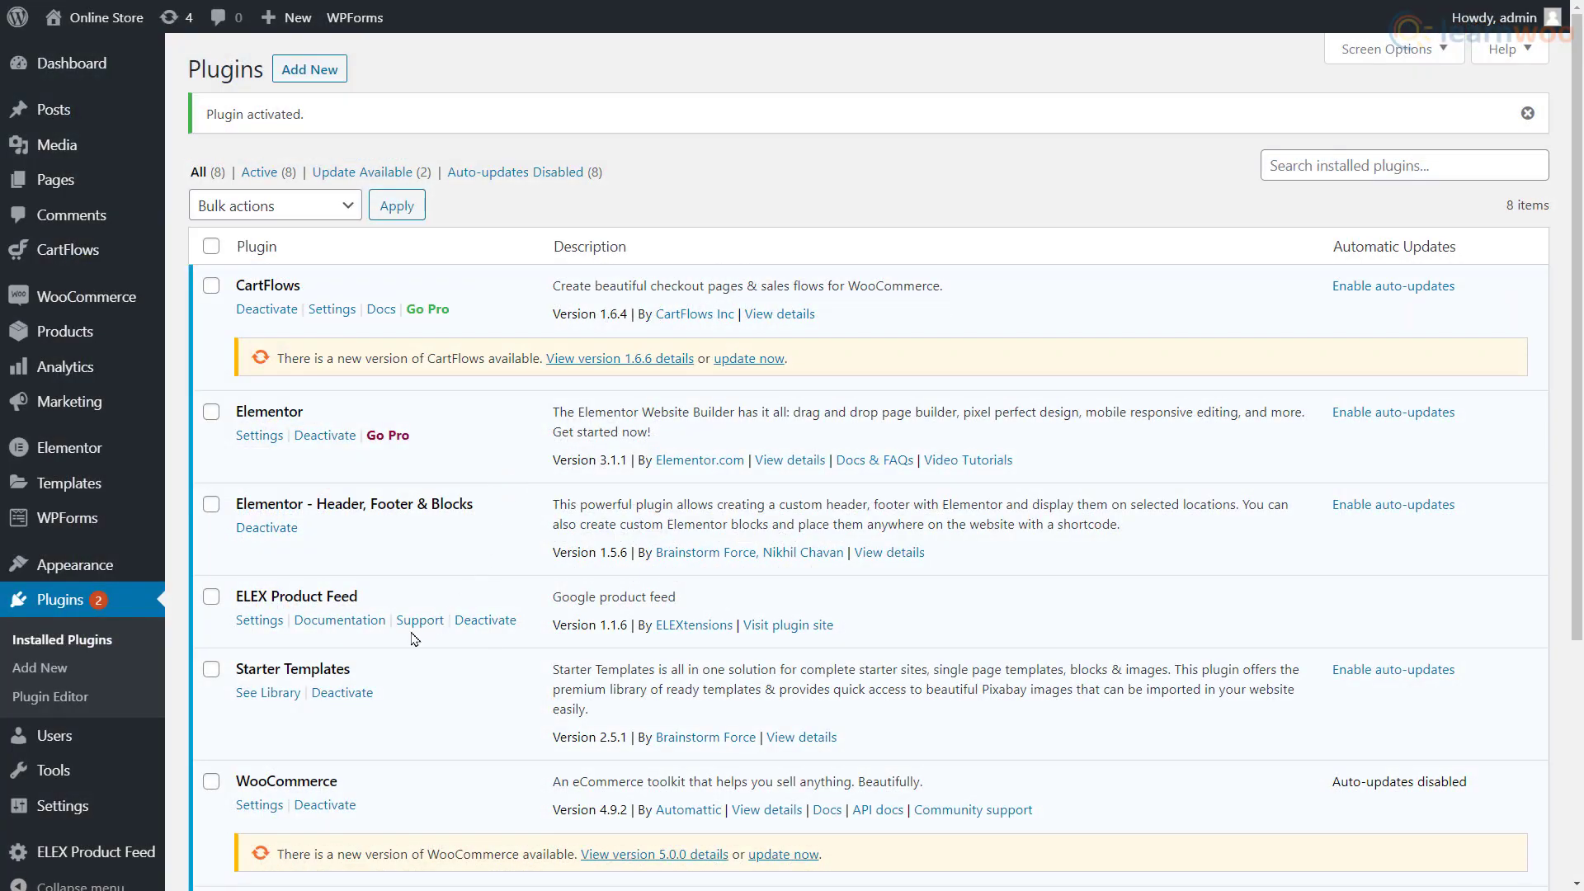
Open the ELEX Product Feed plugin's Settings from the Plugins page
click(259, 623)
Name the project 'Project name' with description 'Description', target United States, and include variations
click(619, 255)
text(Project name)
key(Tab)
text(Description)
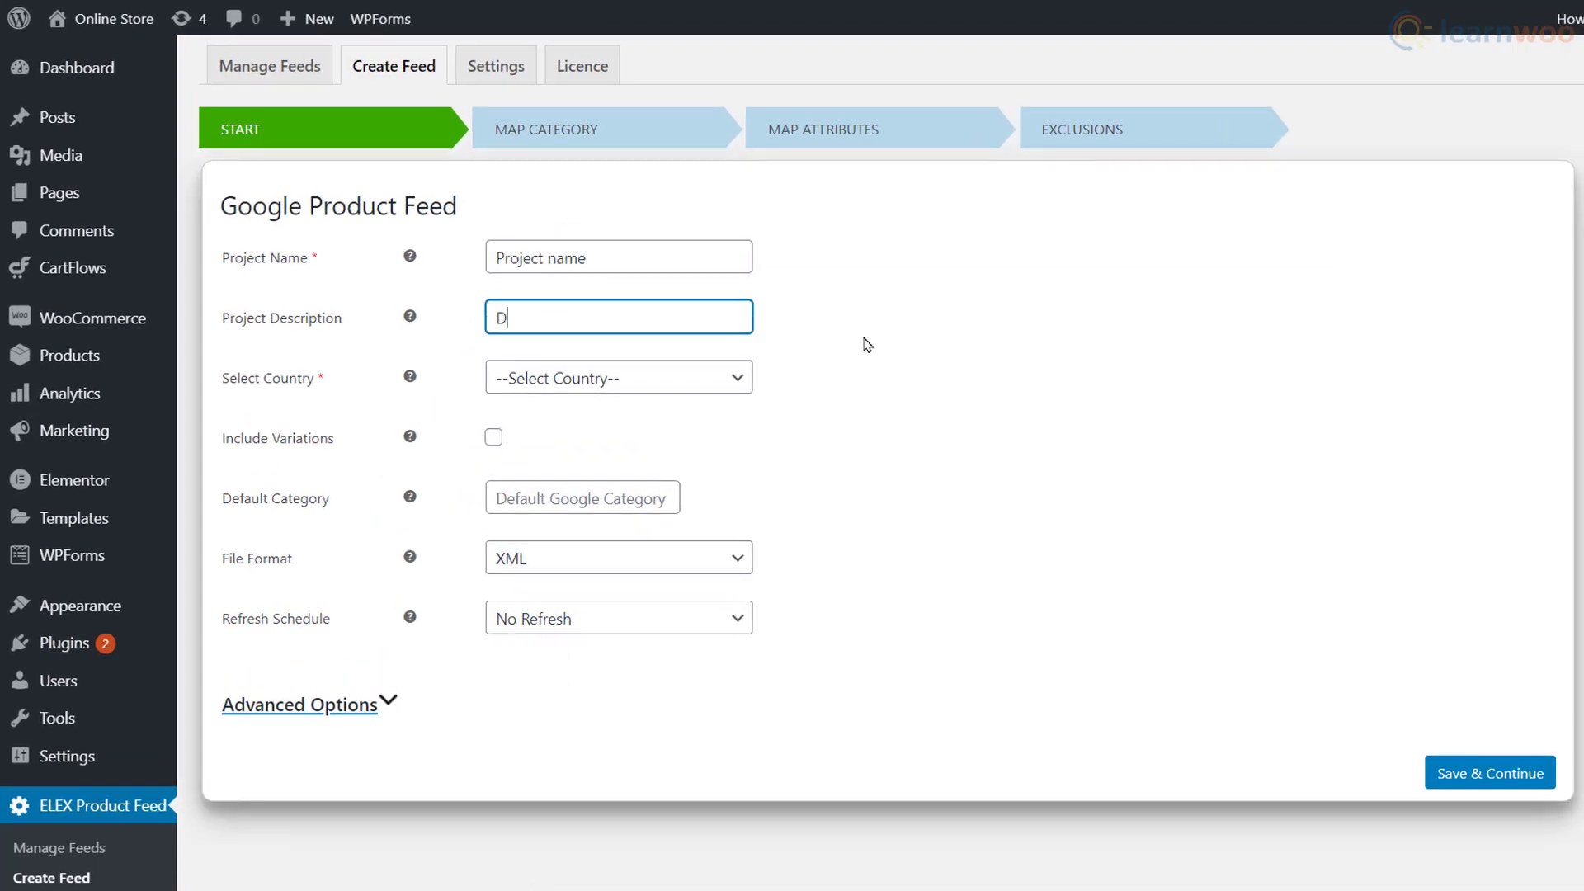
click(737, 381)
key(u)
key(Down)
key(Down)
key(Down)
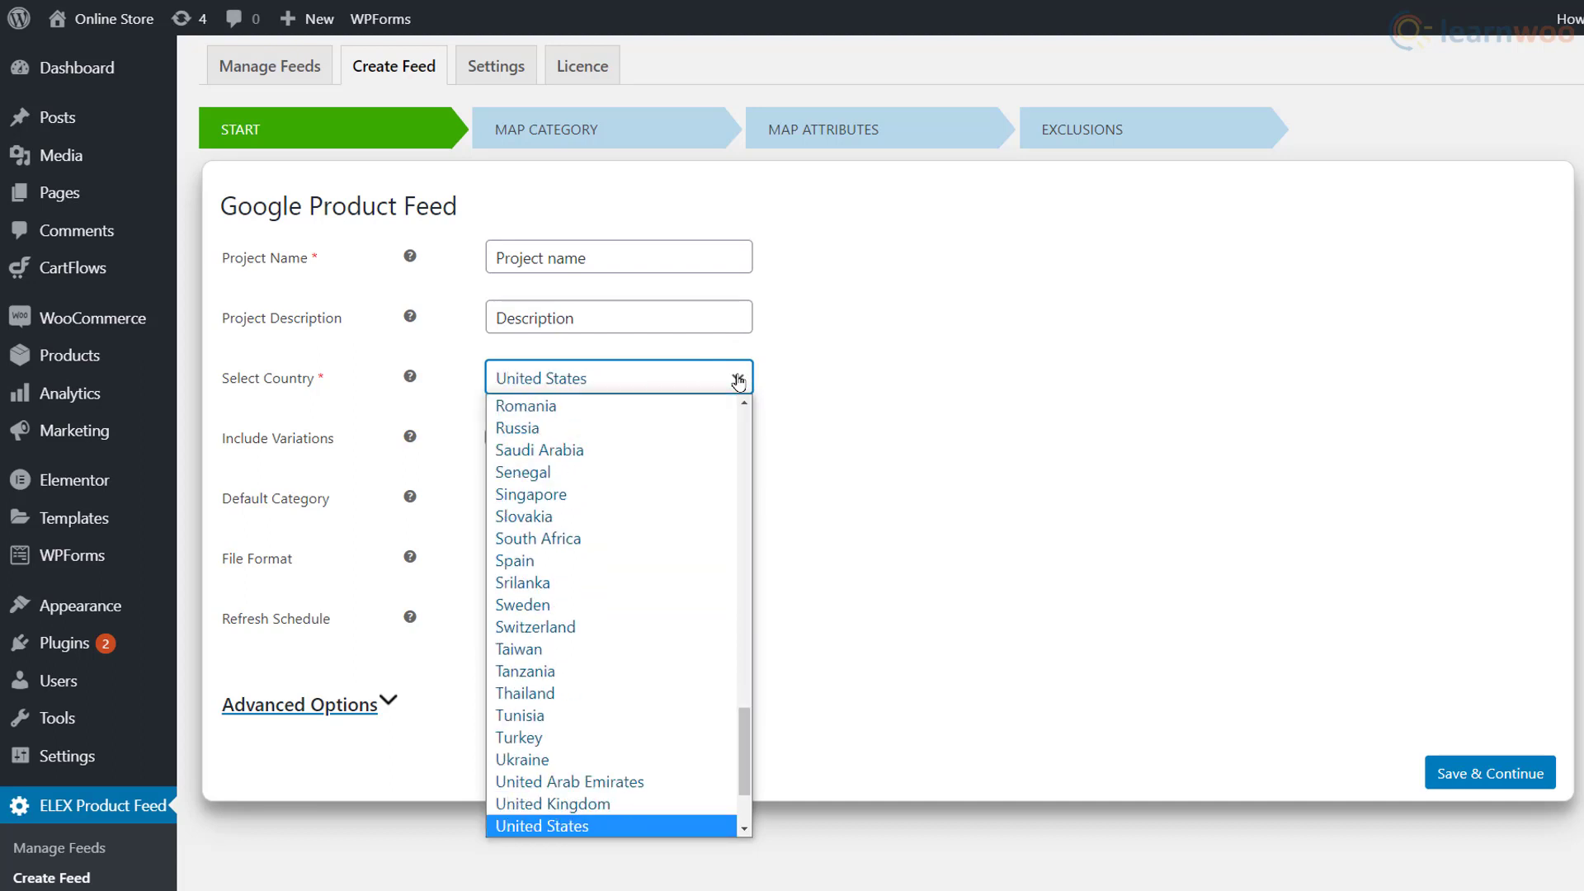
key(Return)
click(493, 438)
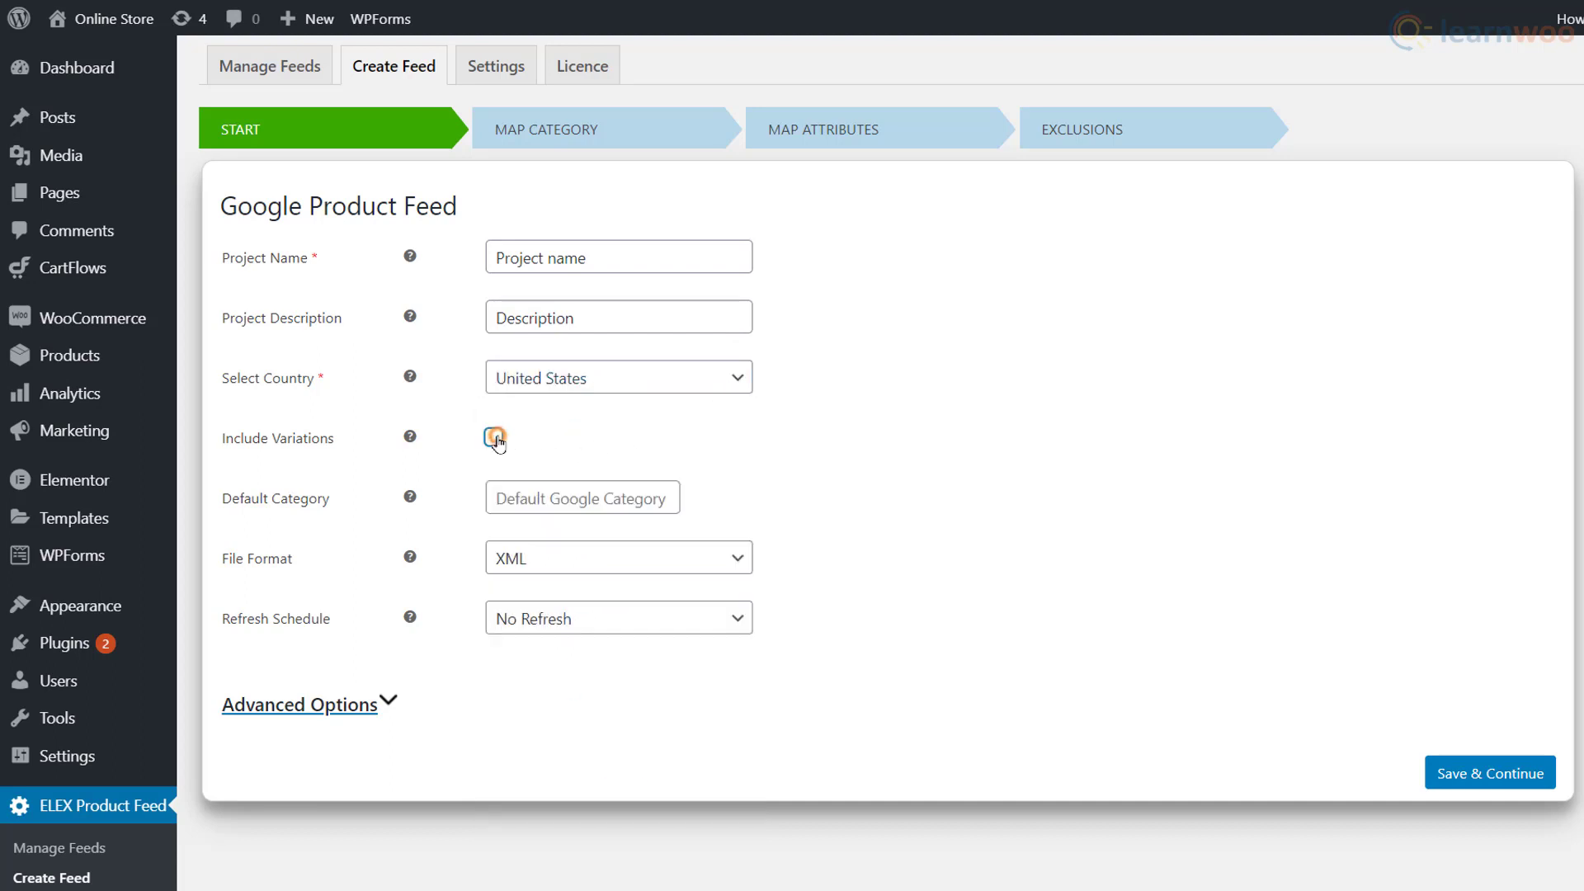
Set the default Google category to 1604 Apparel & Accessories and the file format to XML
click(641, 505)
text(appa)
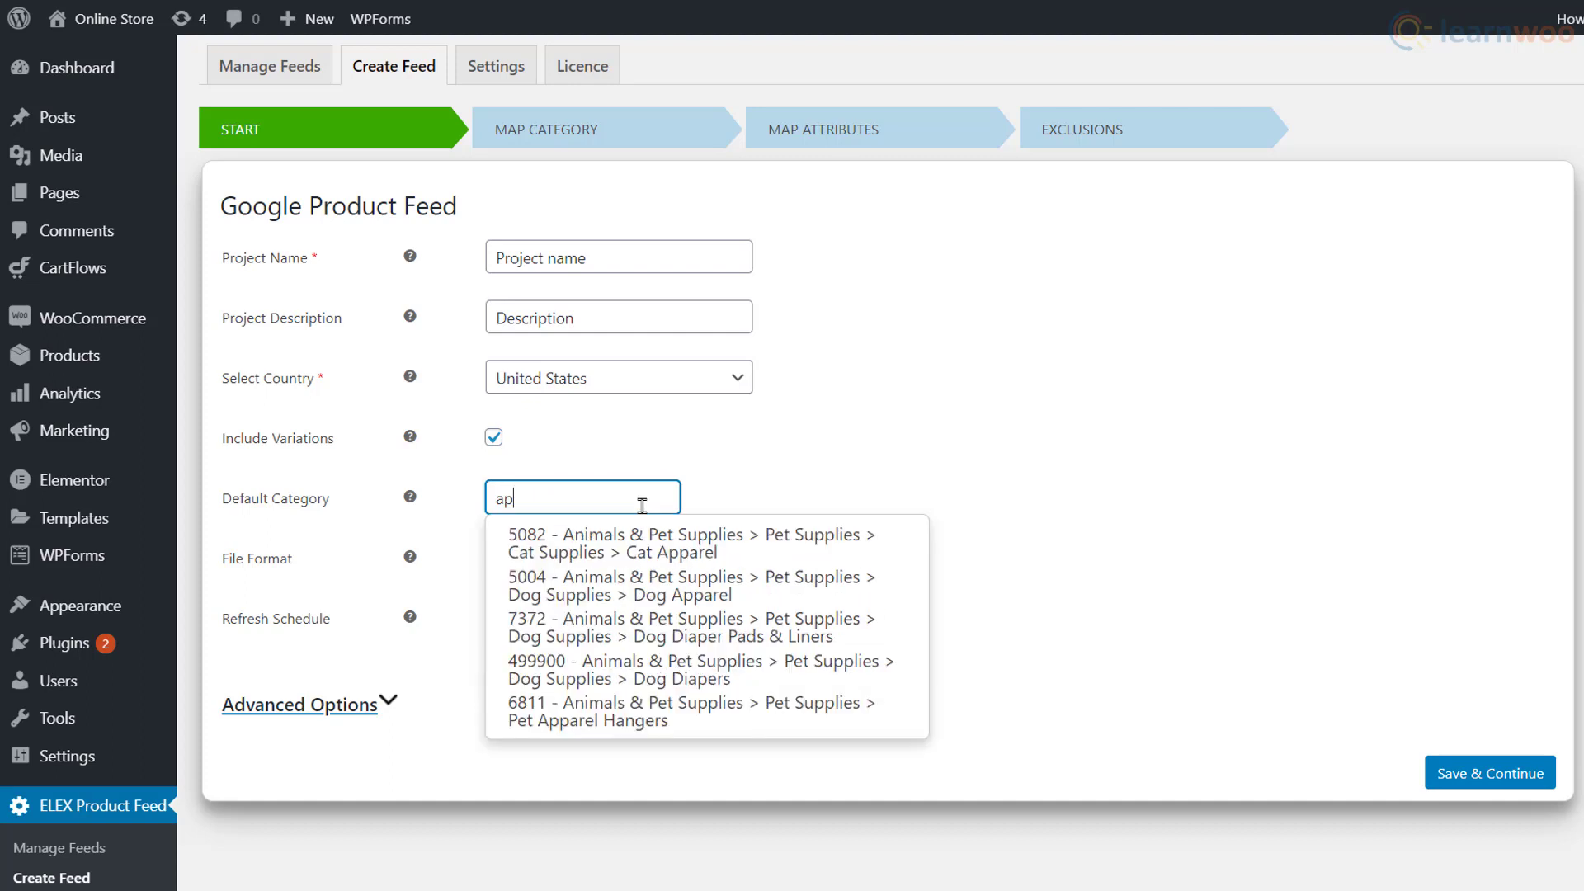
click(710, 685)
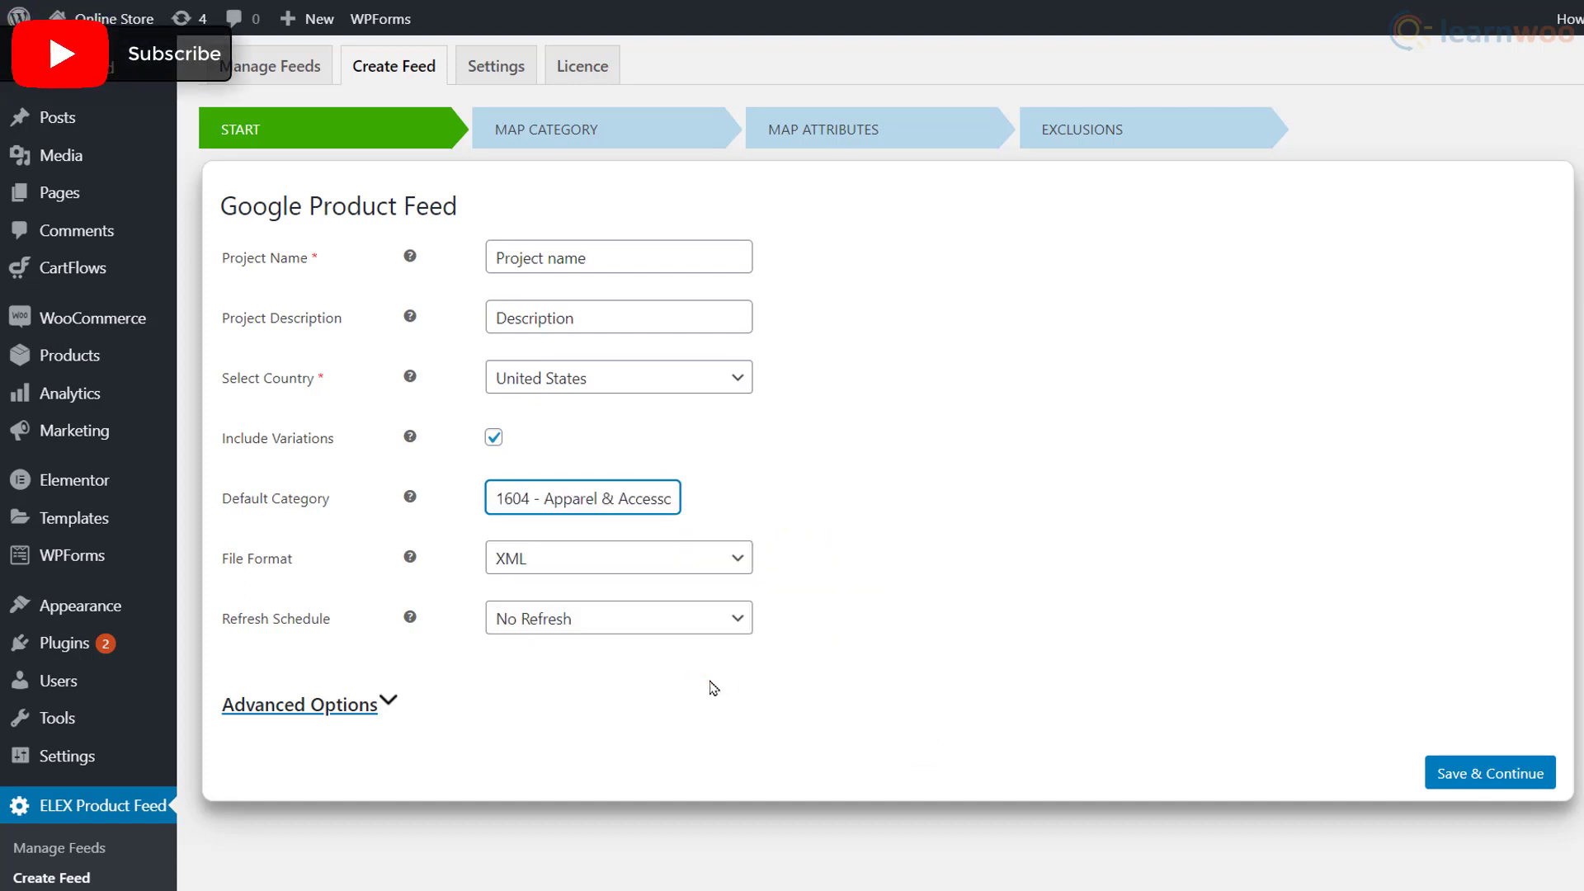
click(725, 561)
click(707, 588)
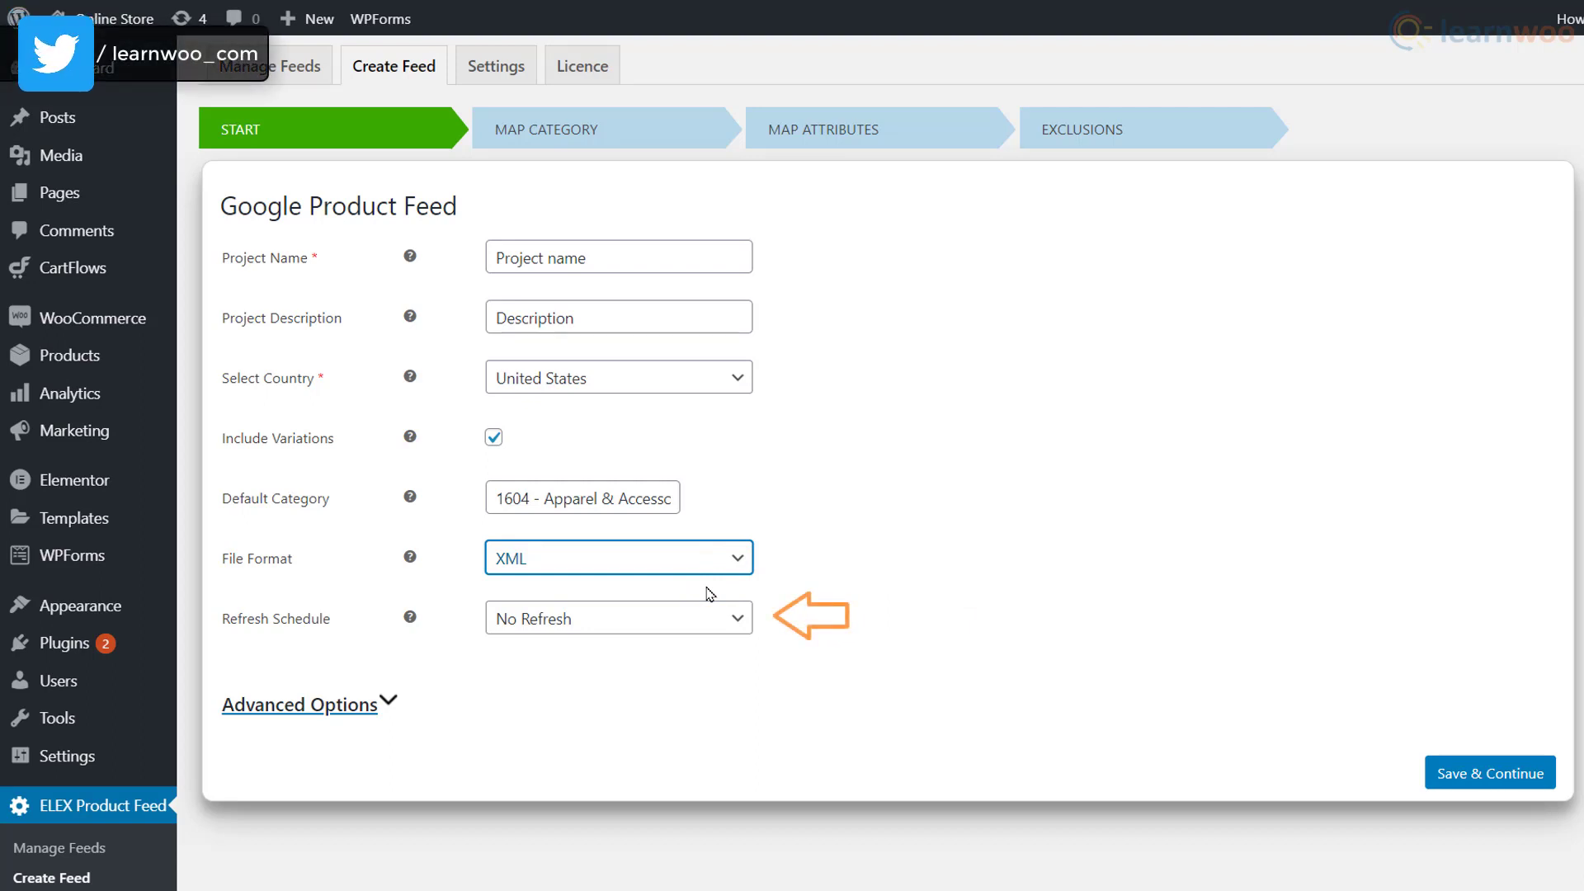
Schedule the feed to refresh daily at 11 PM and save the basic settings
click(741, 633)
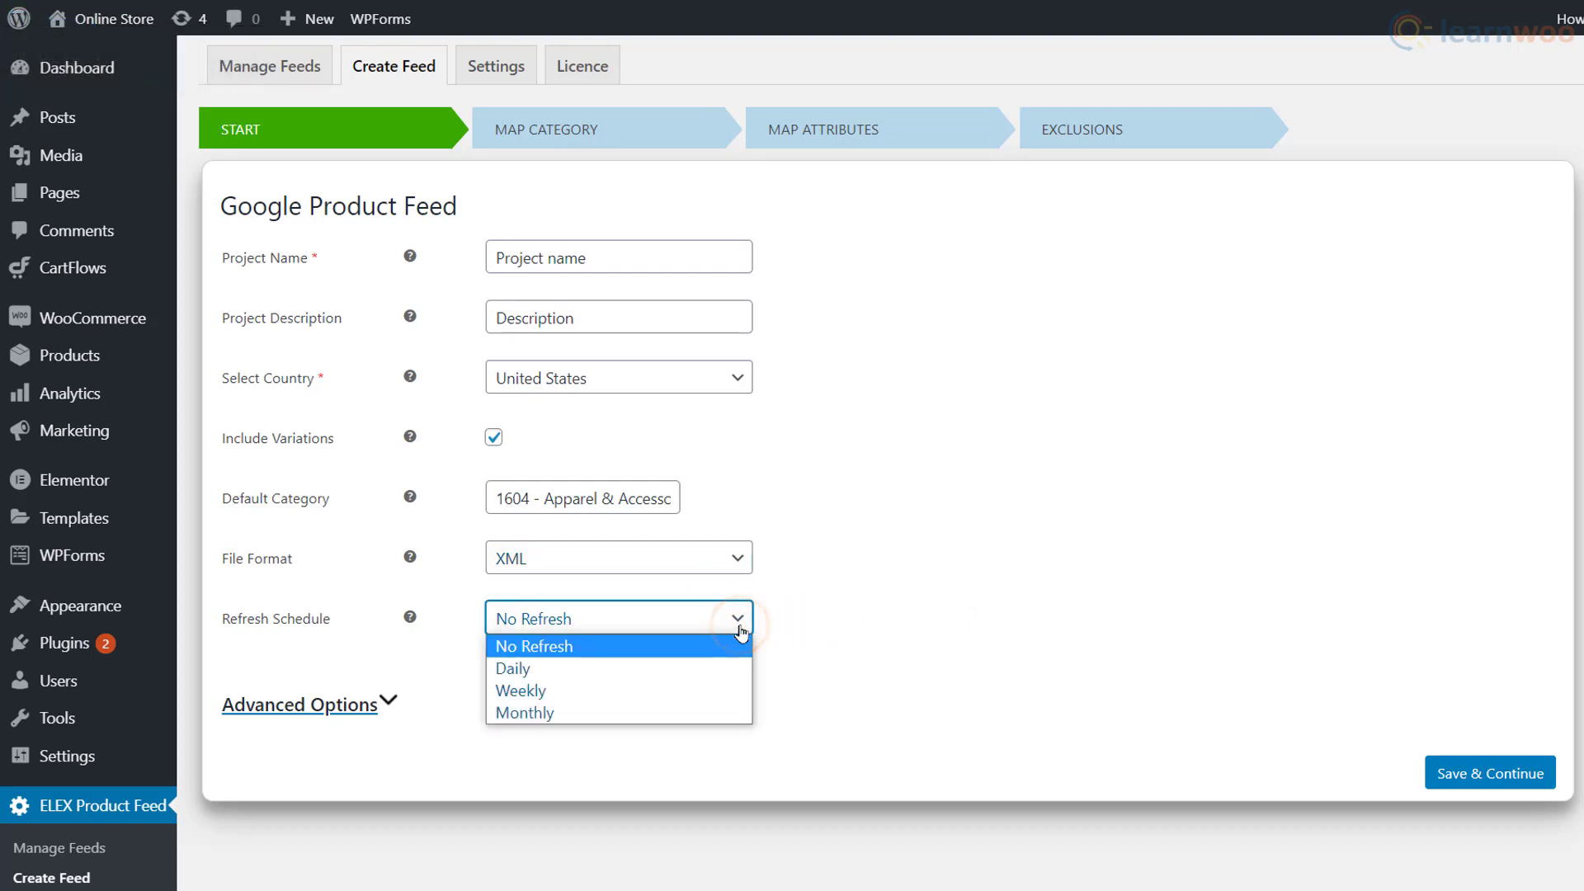
click(727, 672)
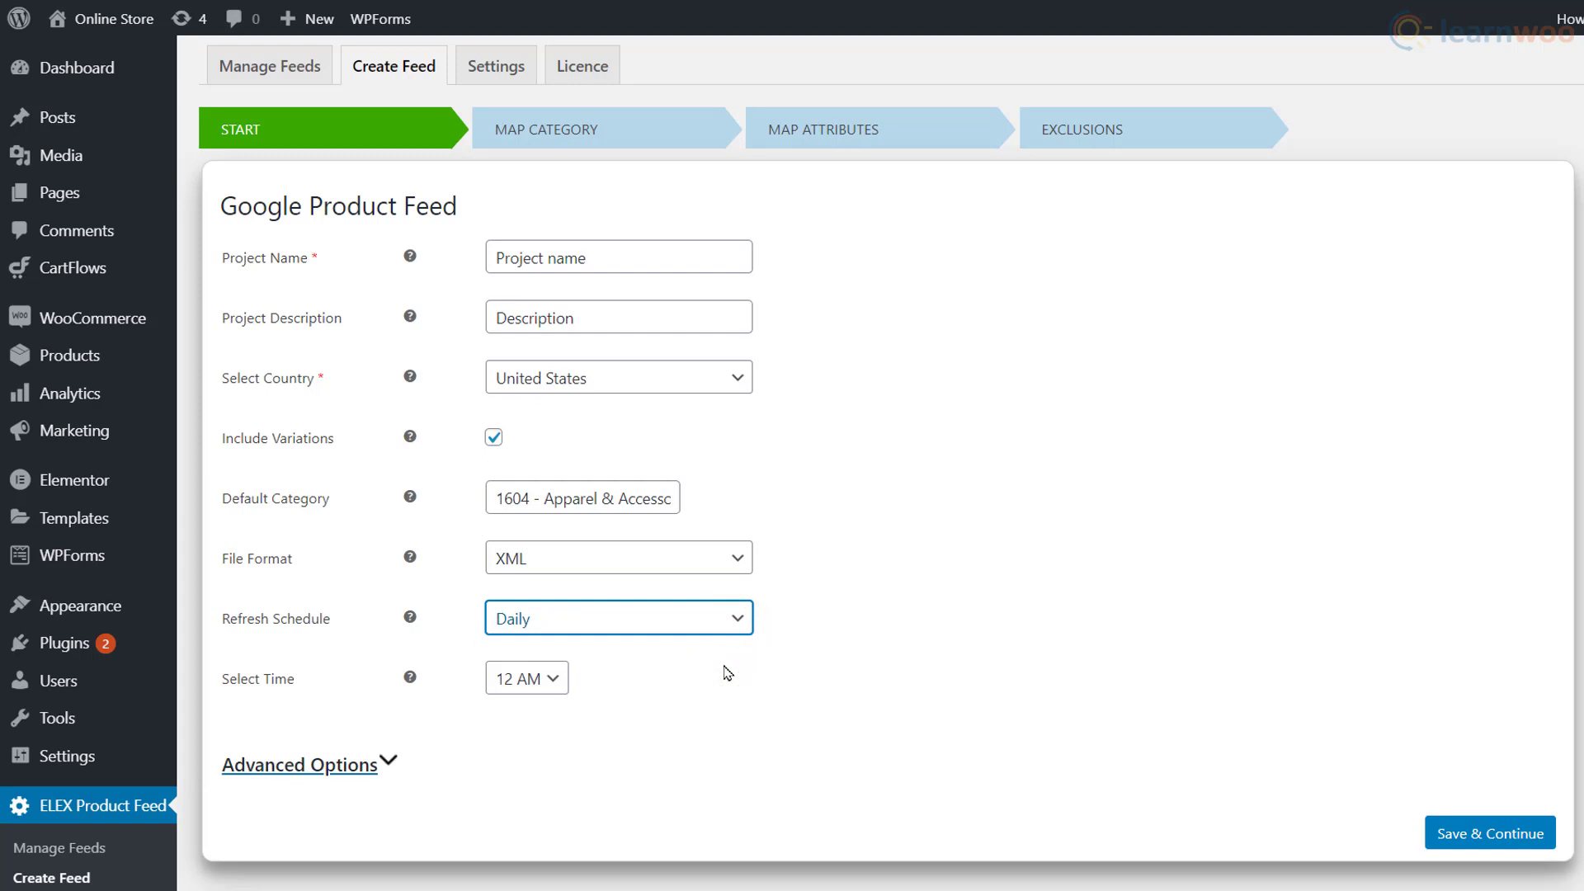
click(552, 680)
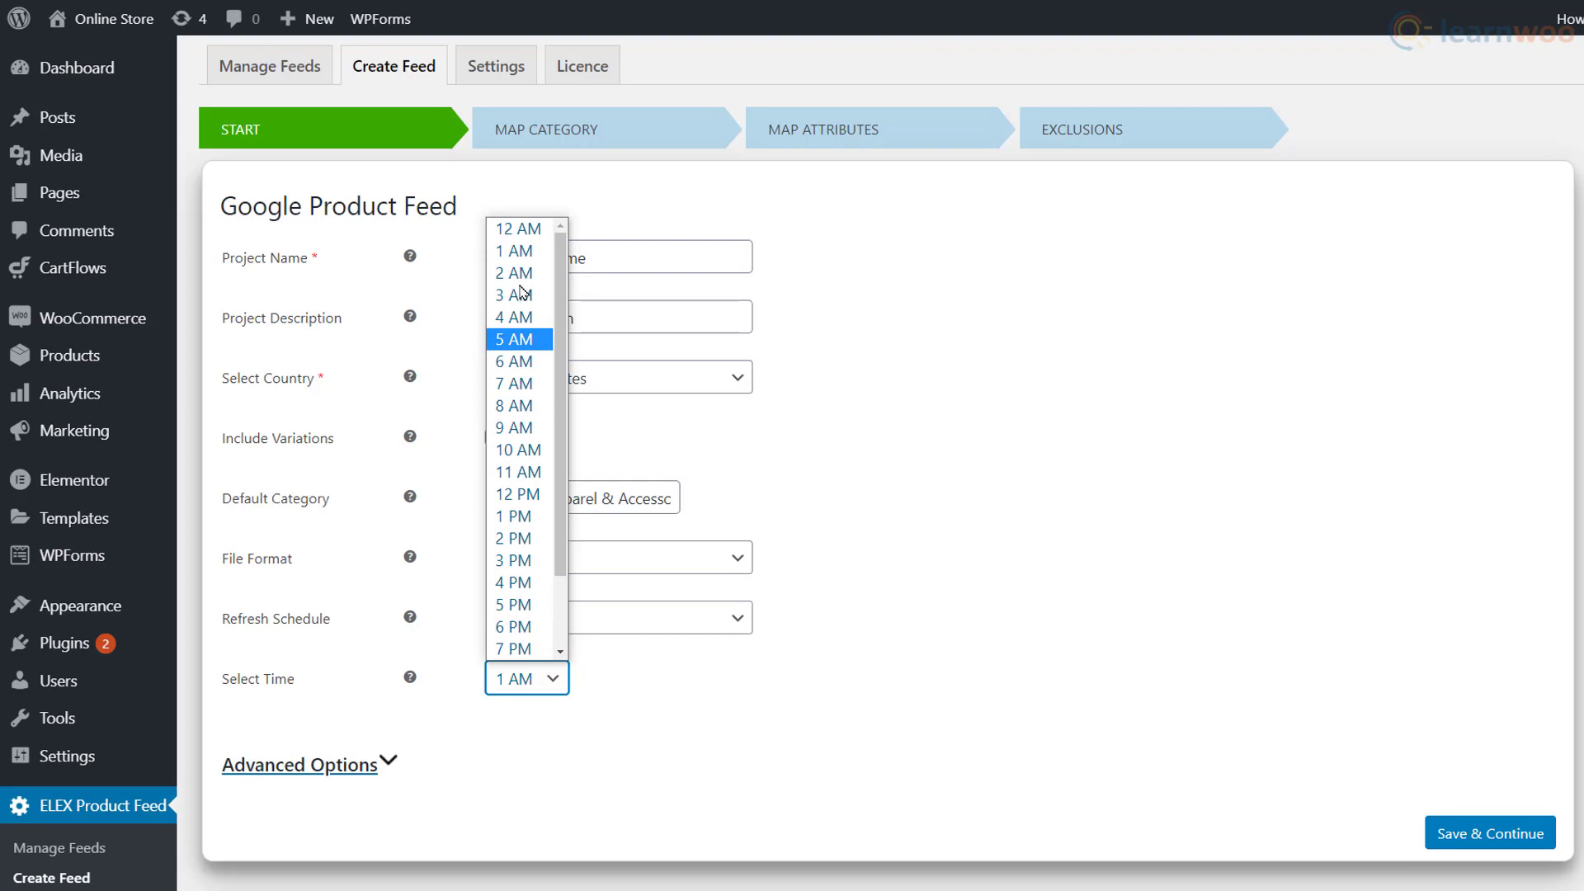
scroll(520, 290, down, 2)
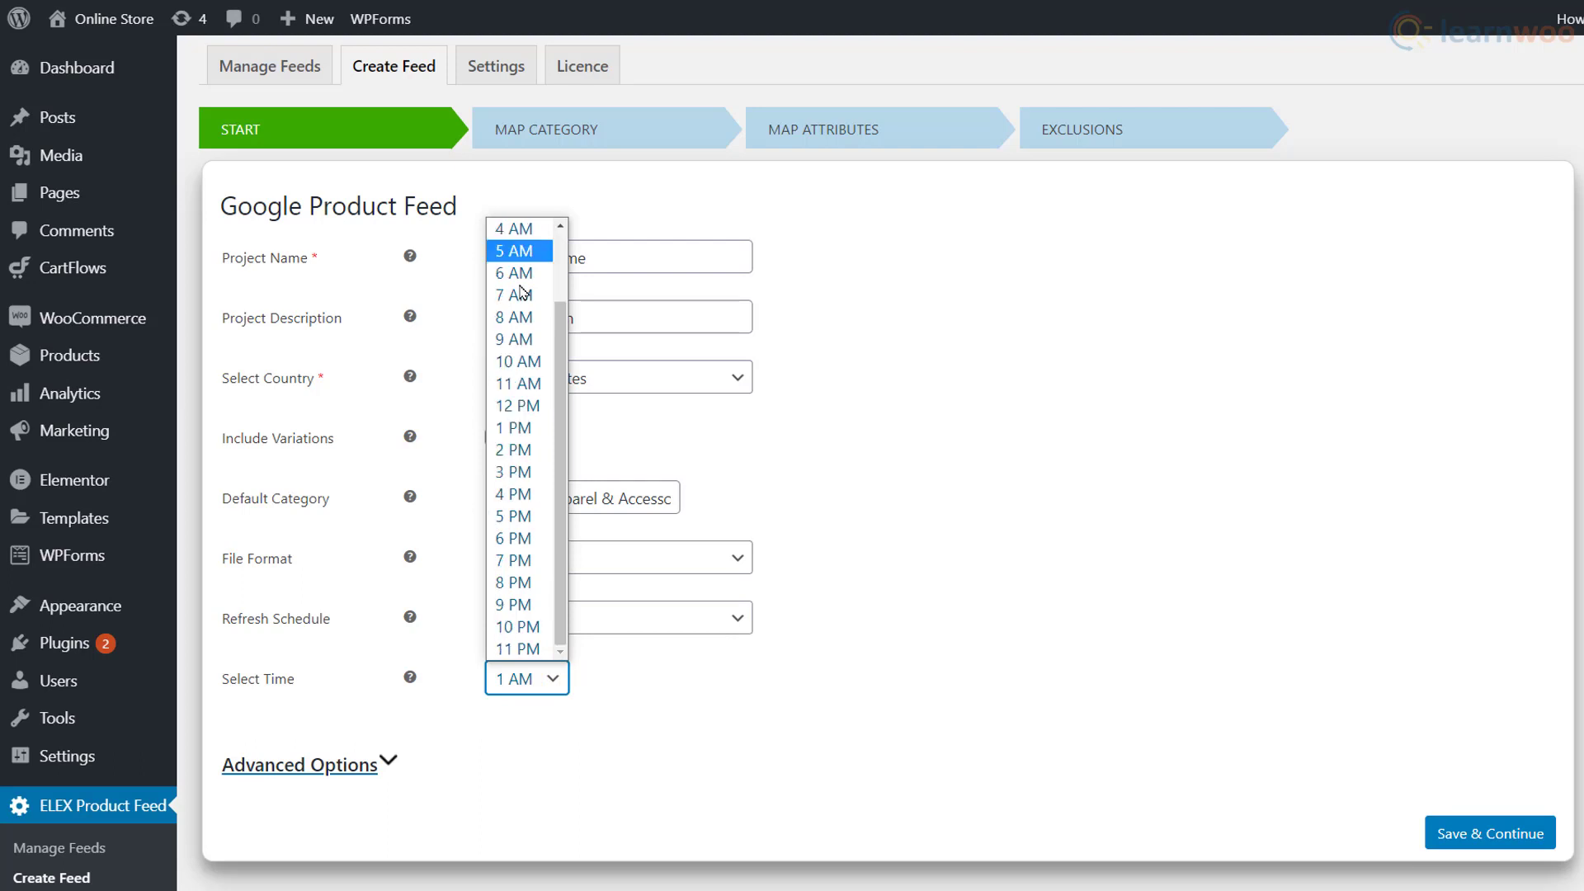
click(526, 649)
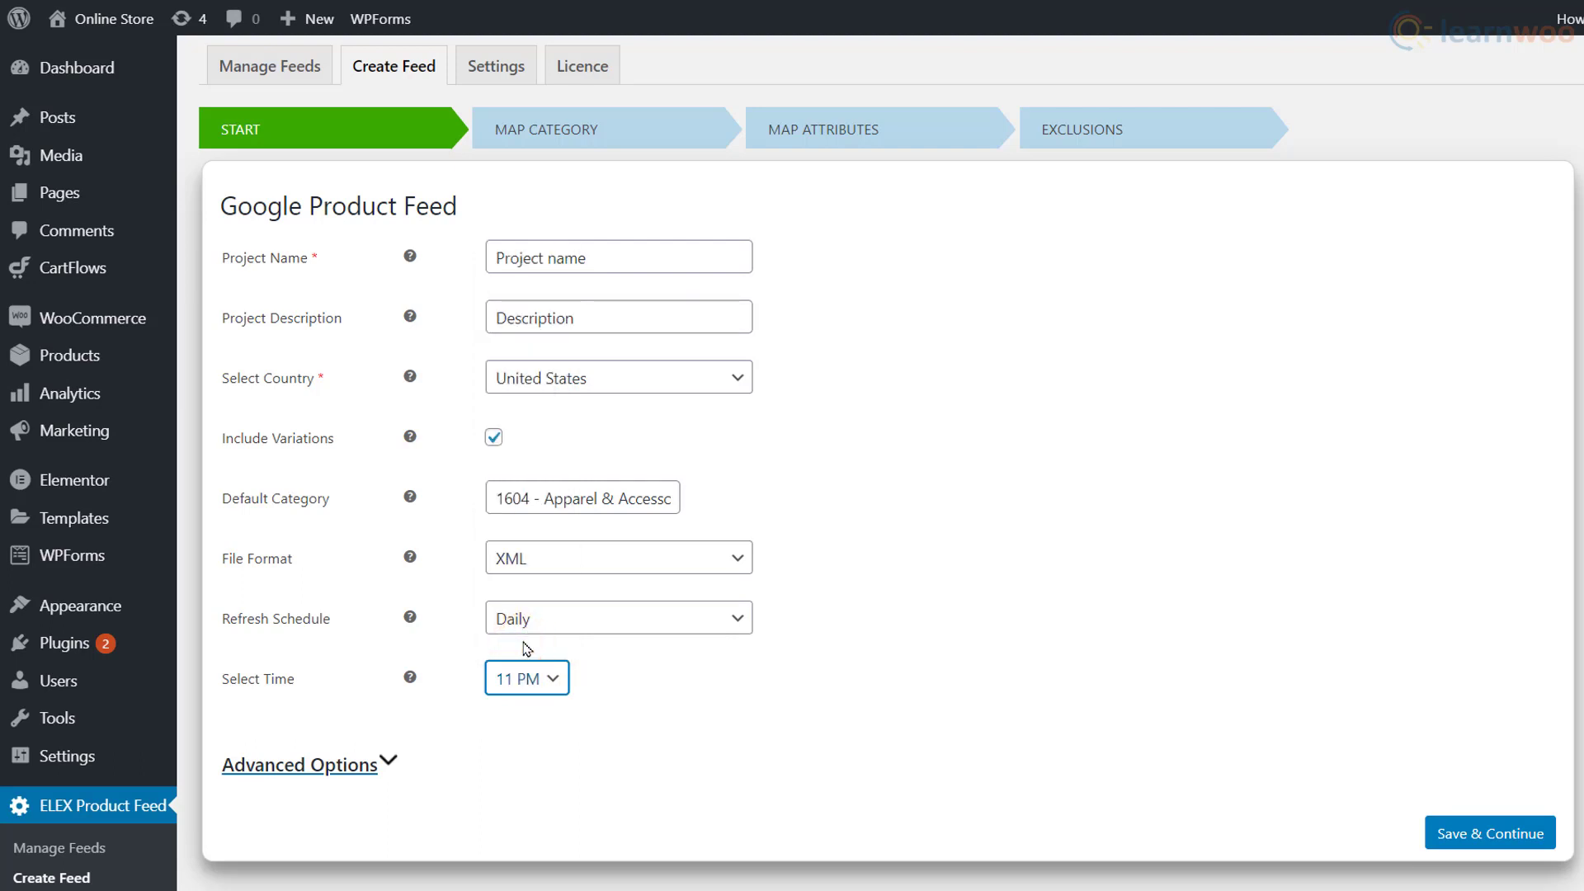
click(1473, 835)
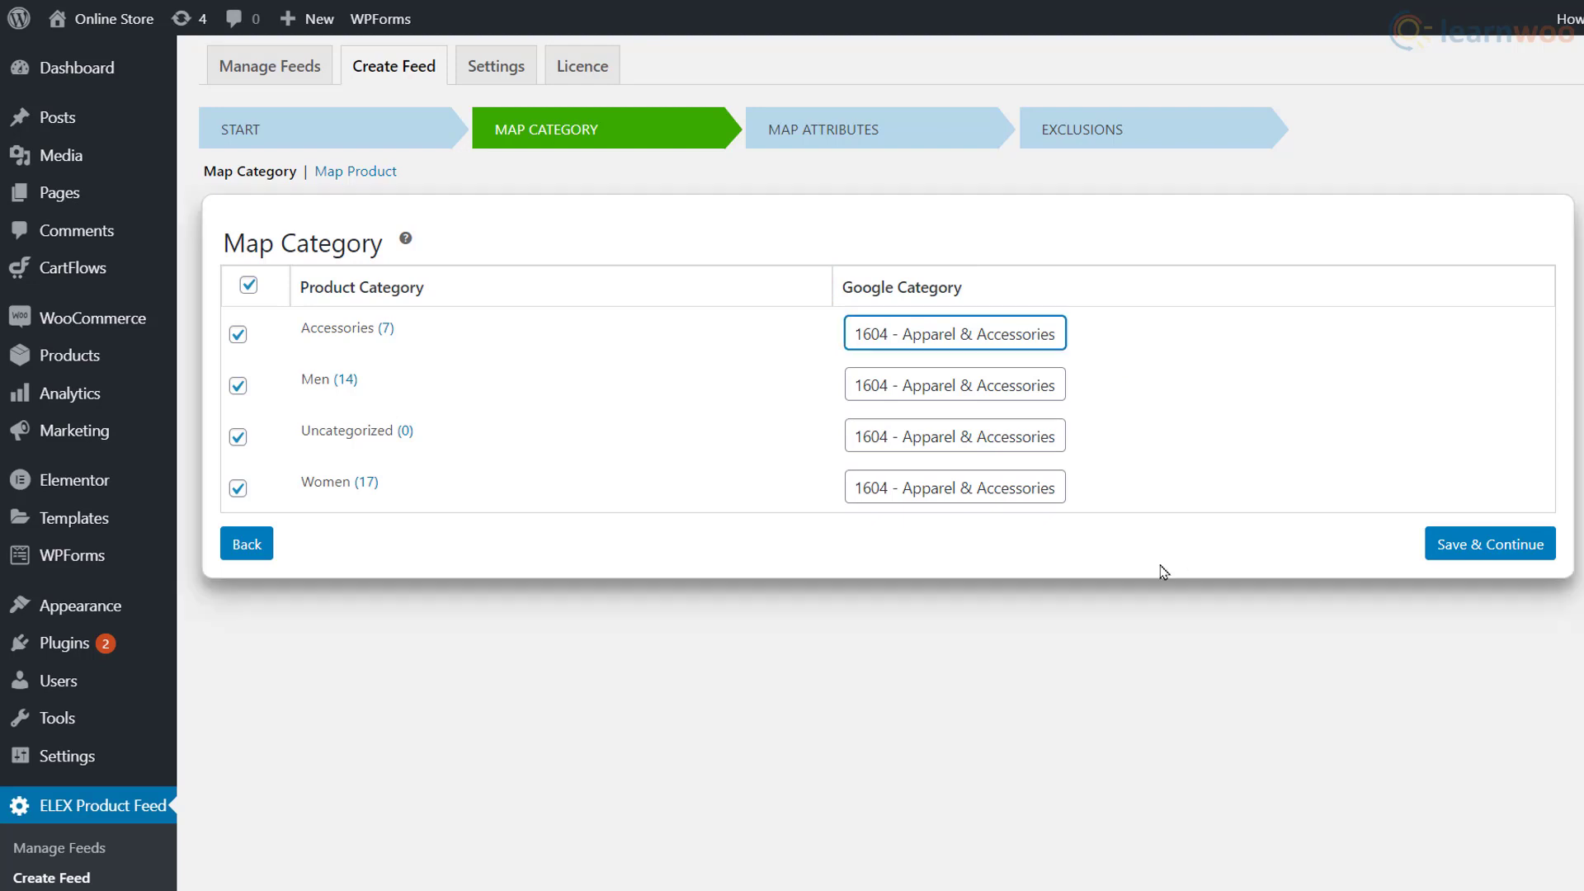
Map the product DNK Green Tshirt (#132), found by searching 'shirt', then save and continue
click(335, 172)
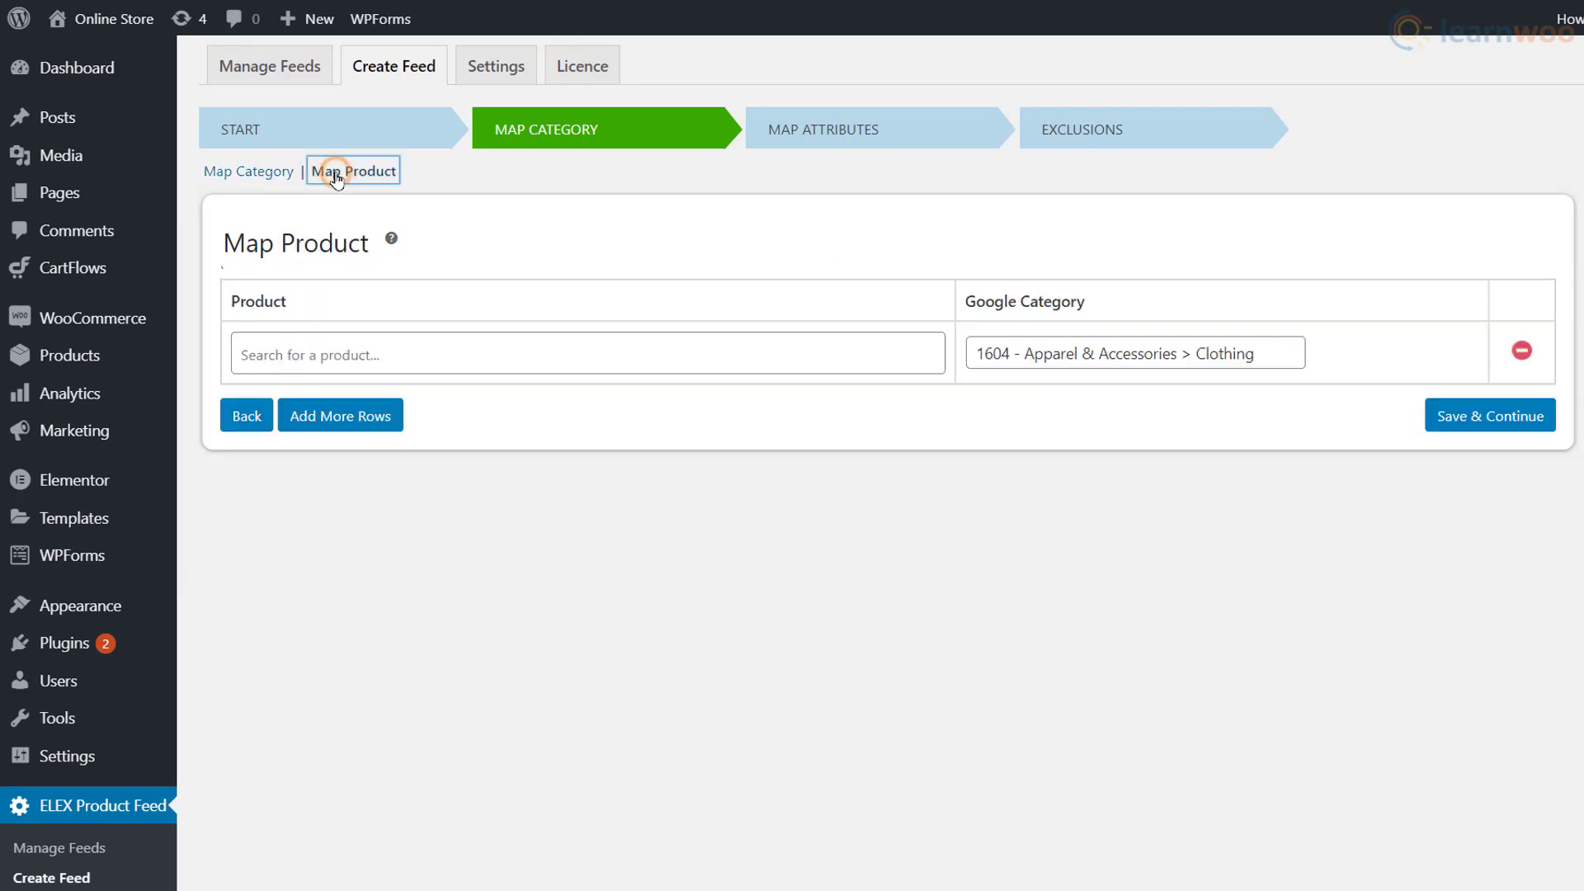
click(373, 350)
text(shirt)
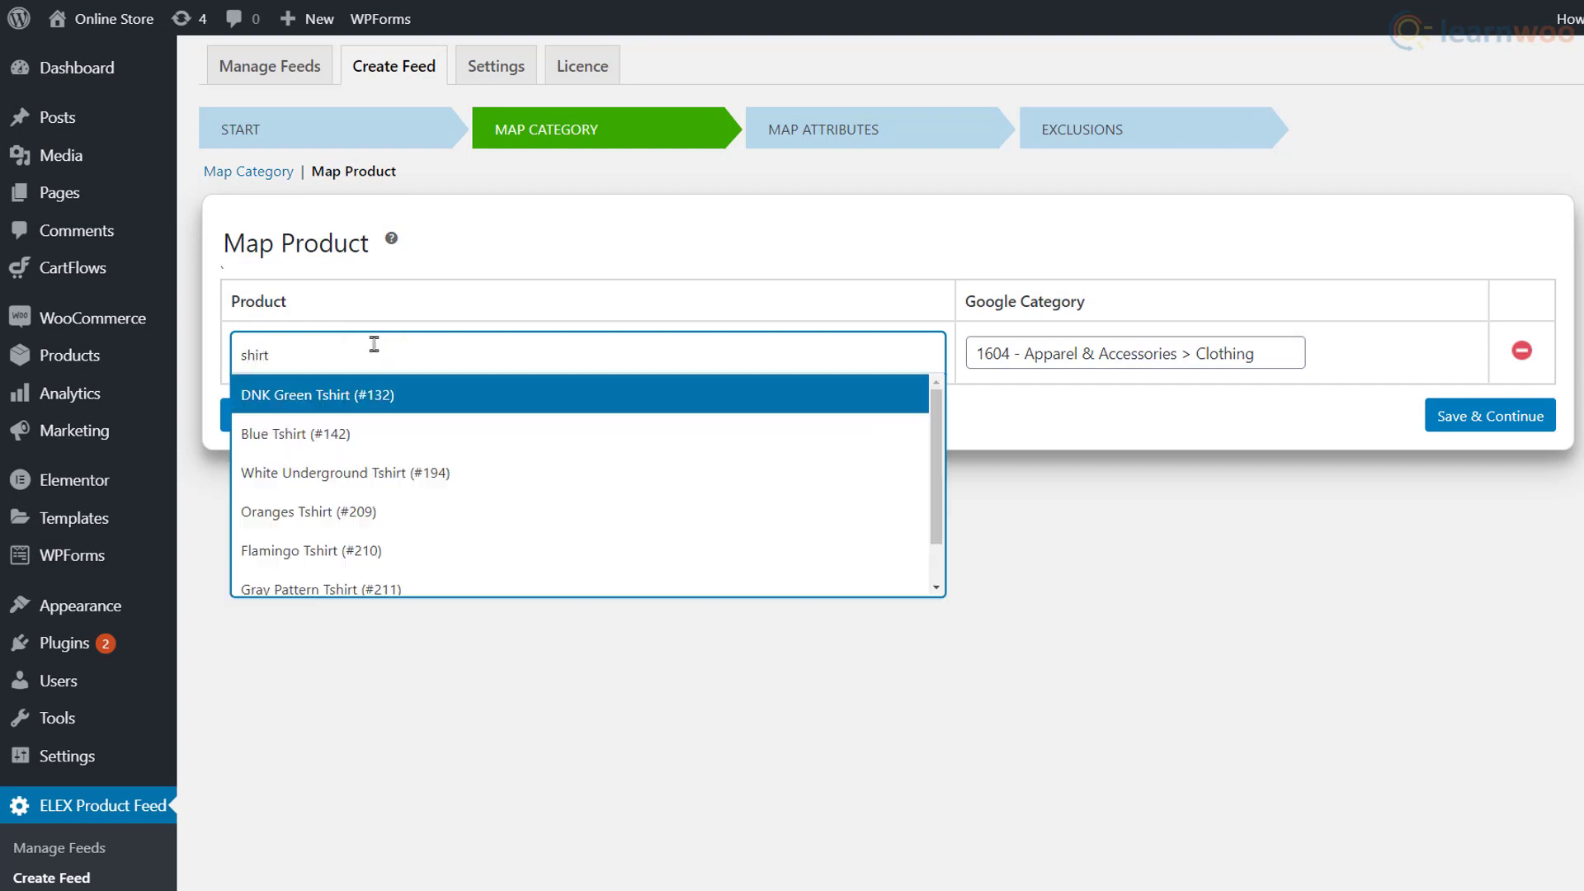
click(381, 405)
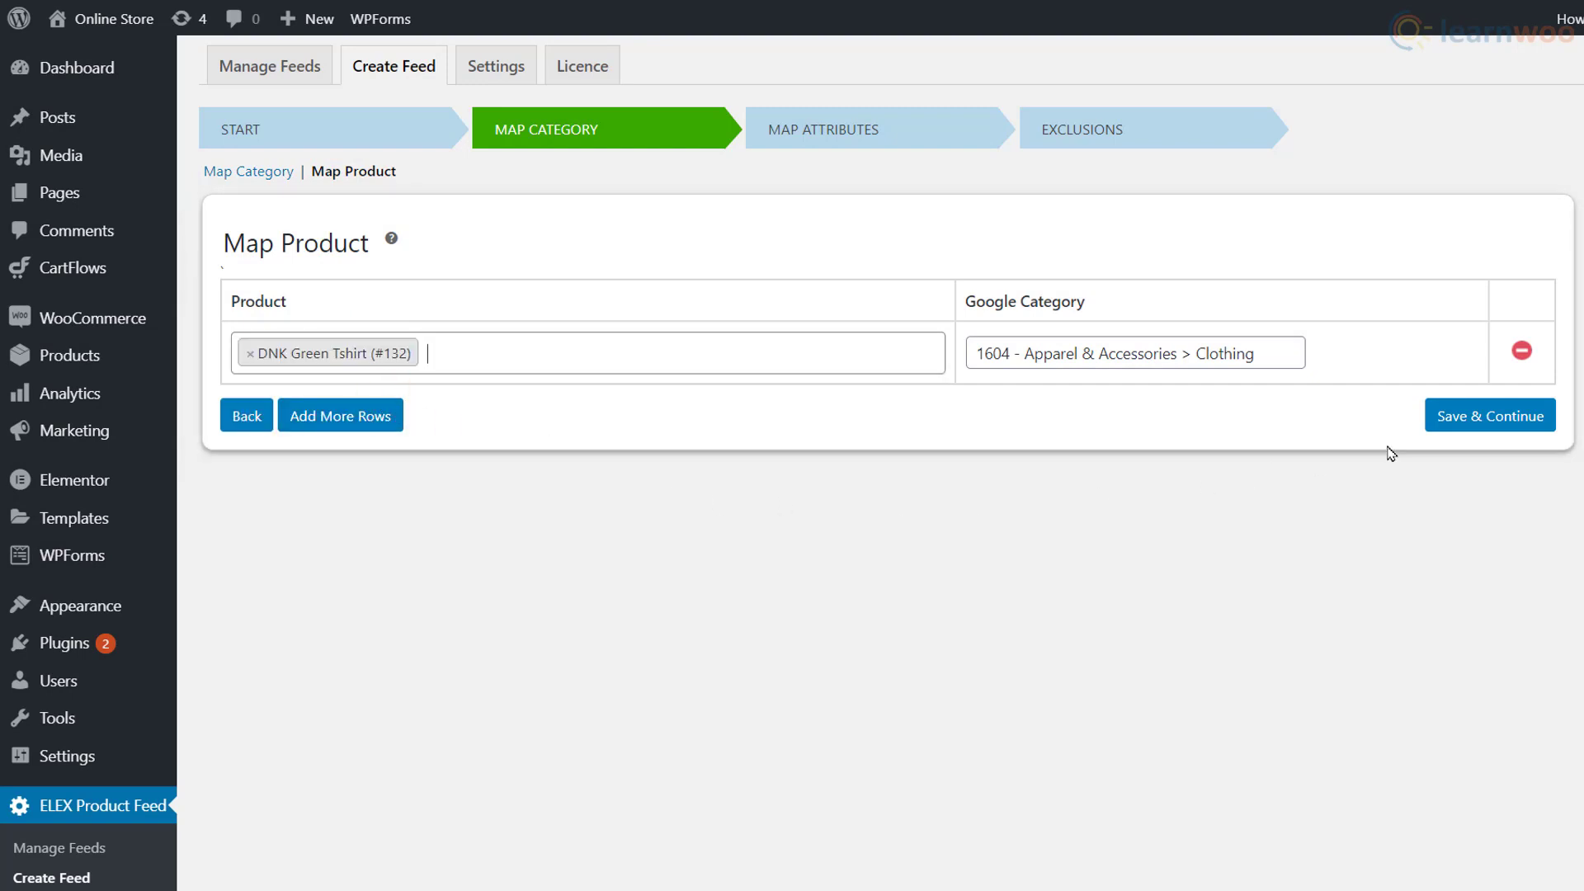
click(1431, 426)
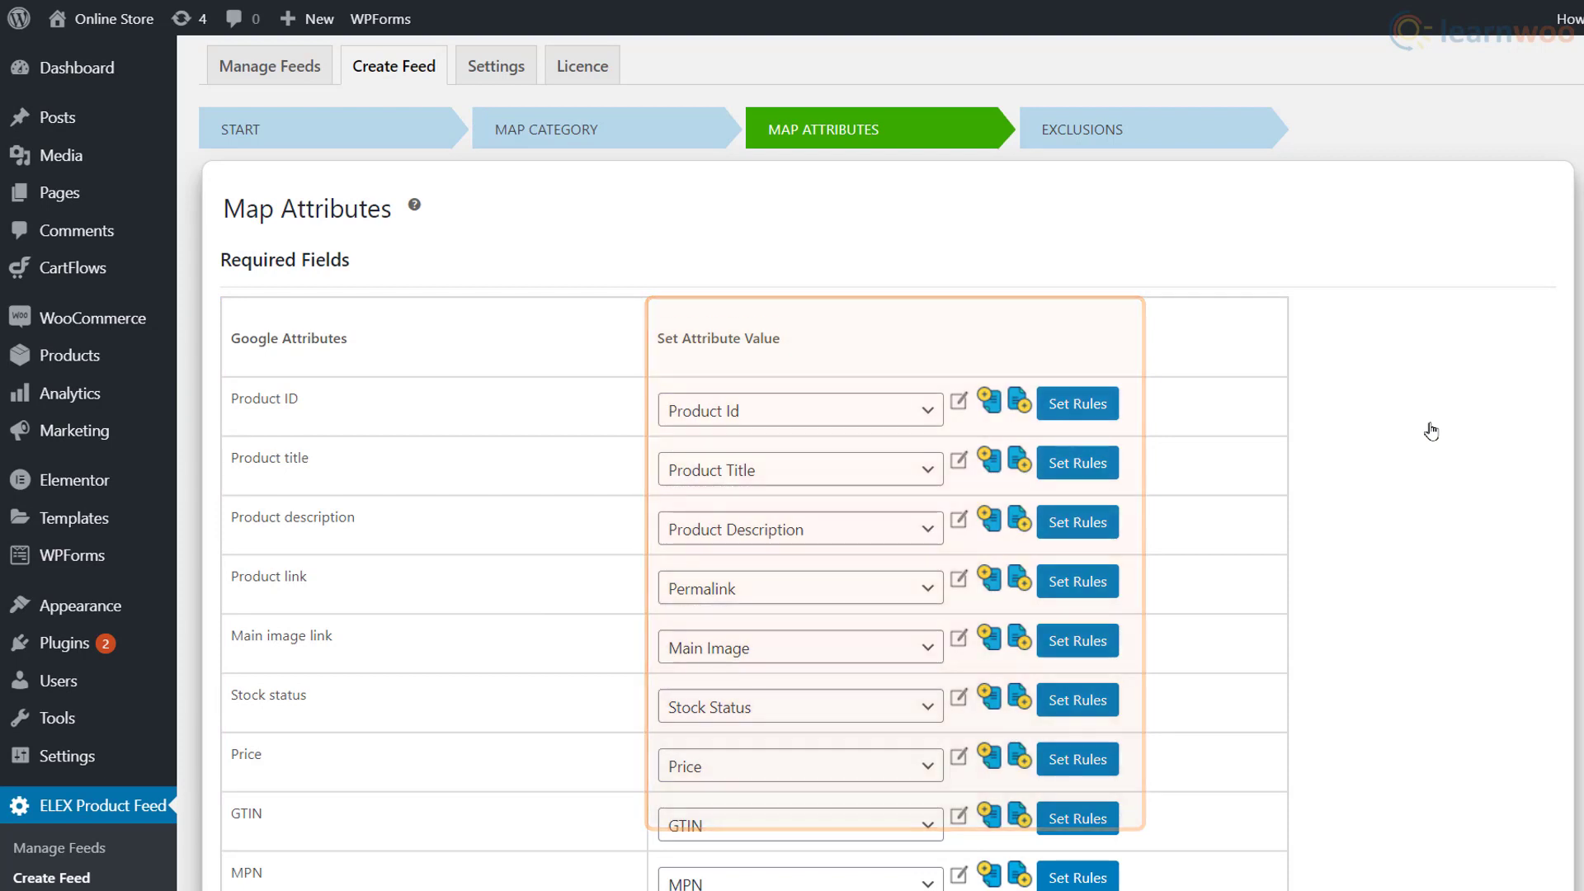
Accept the default mappings for ID, title, link, image, price, brand and category, and continue
scroll(1431, 432, down, 3)
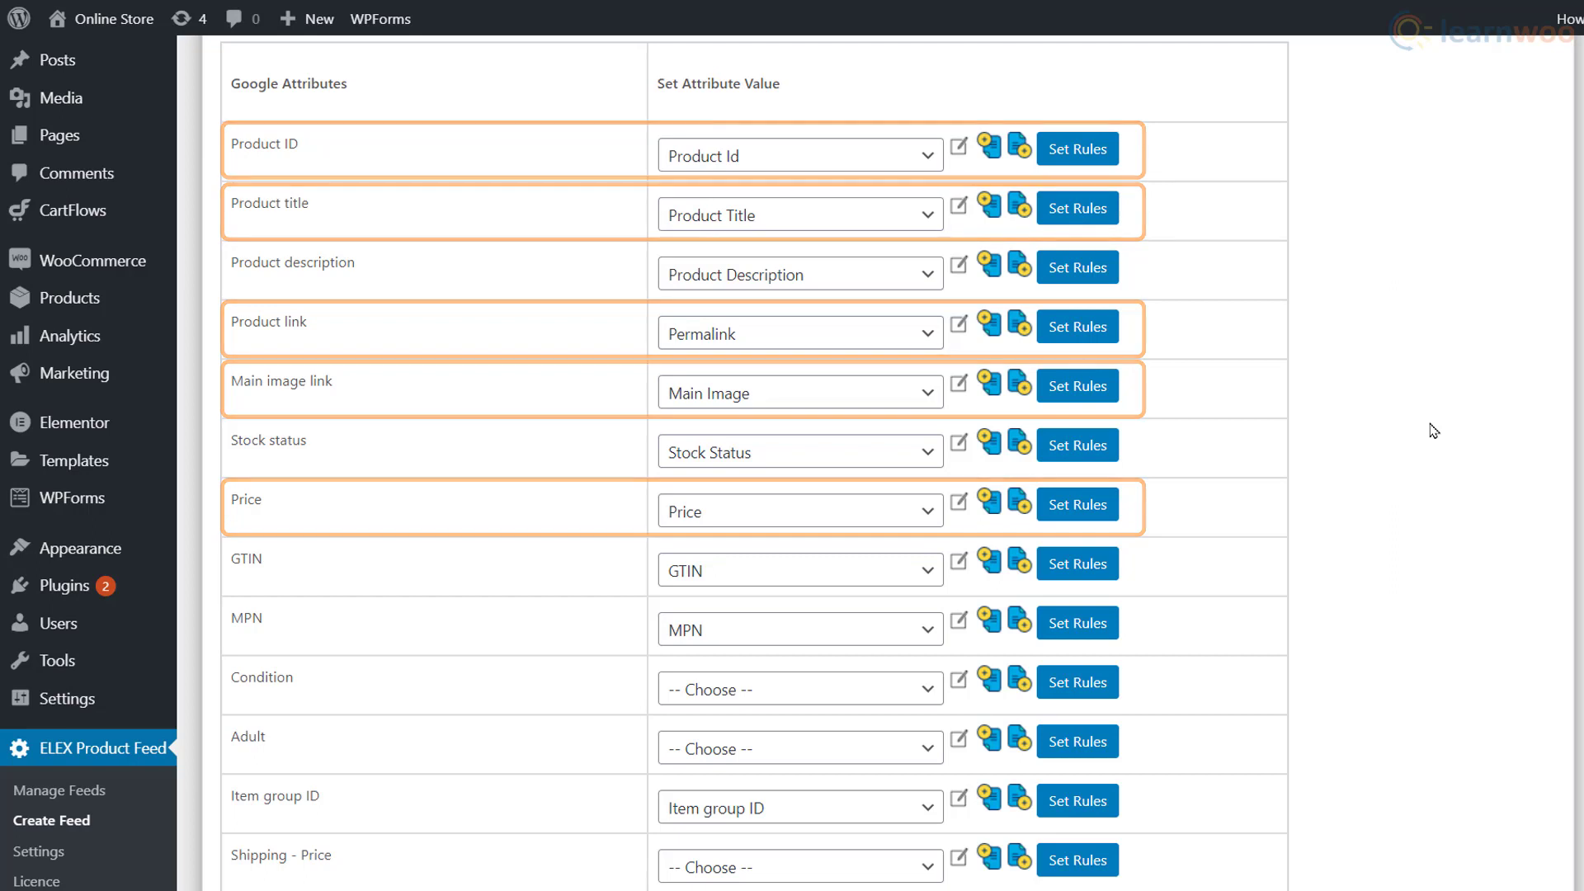
scroll(1436, 437, down, 6)
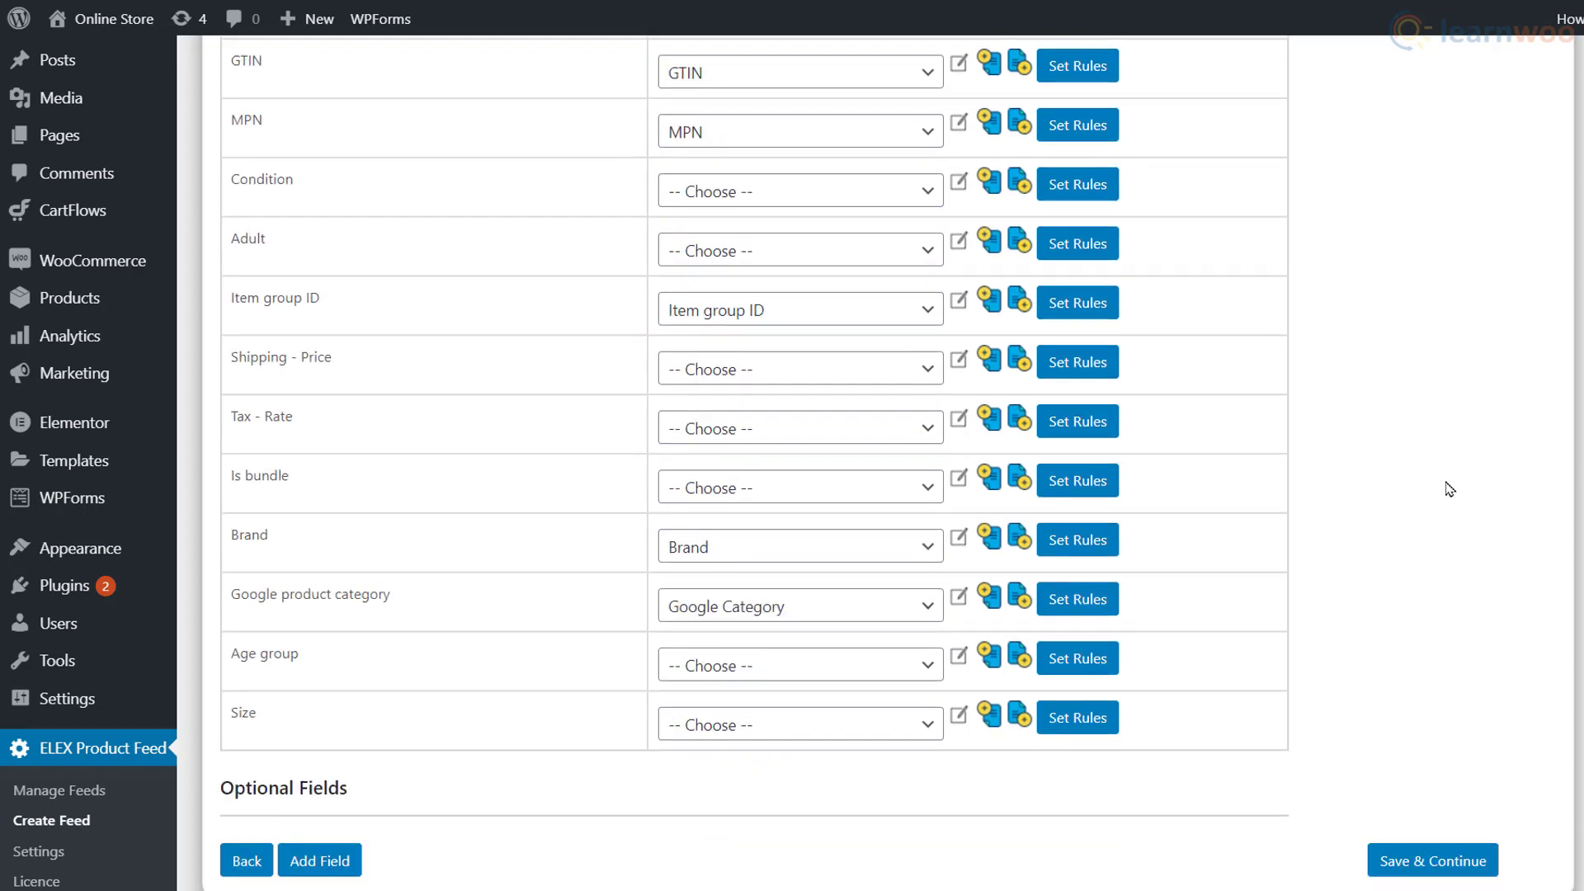
click(1465, 859)
Exclude the Black Over-the-shoulder Handbag, found by searching 'sho', and generate the feed
click(746, 262)
text(sho)
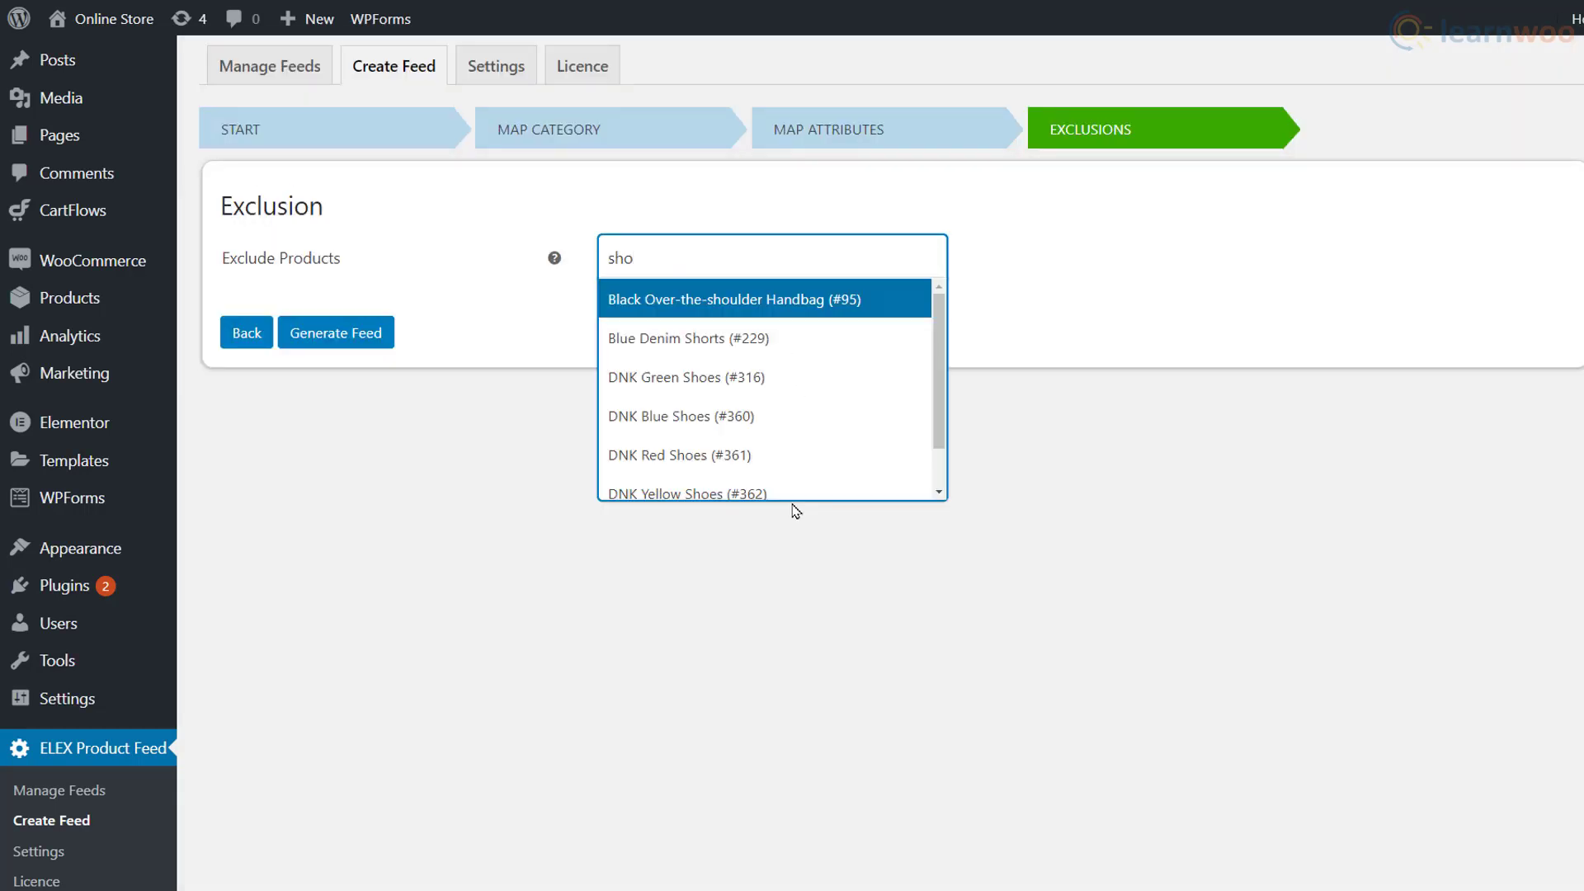
click(803, 299)
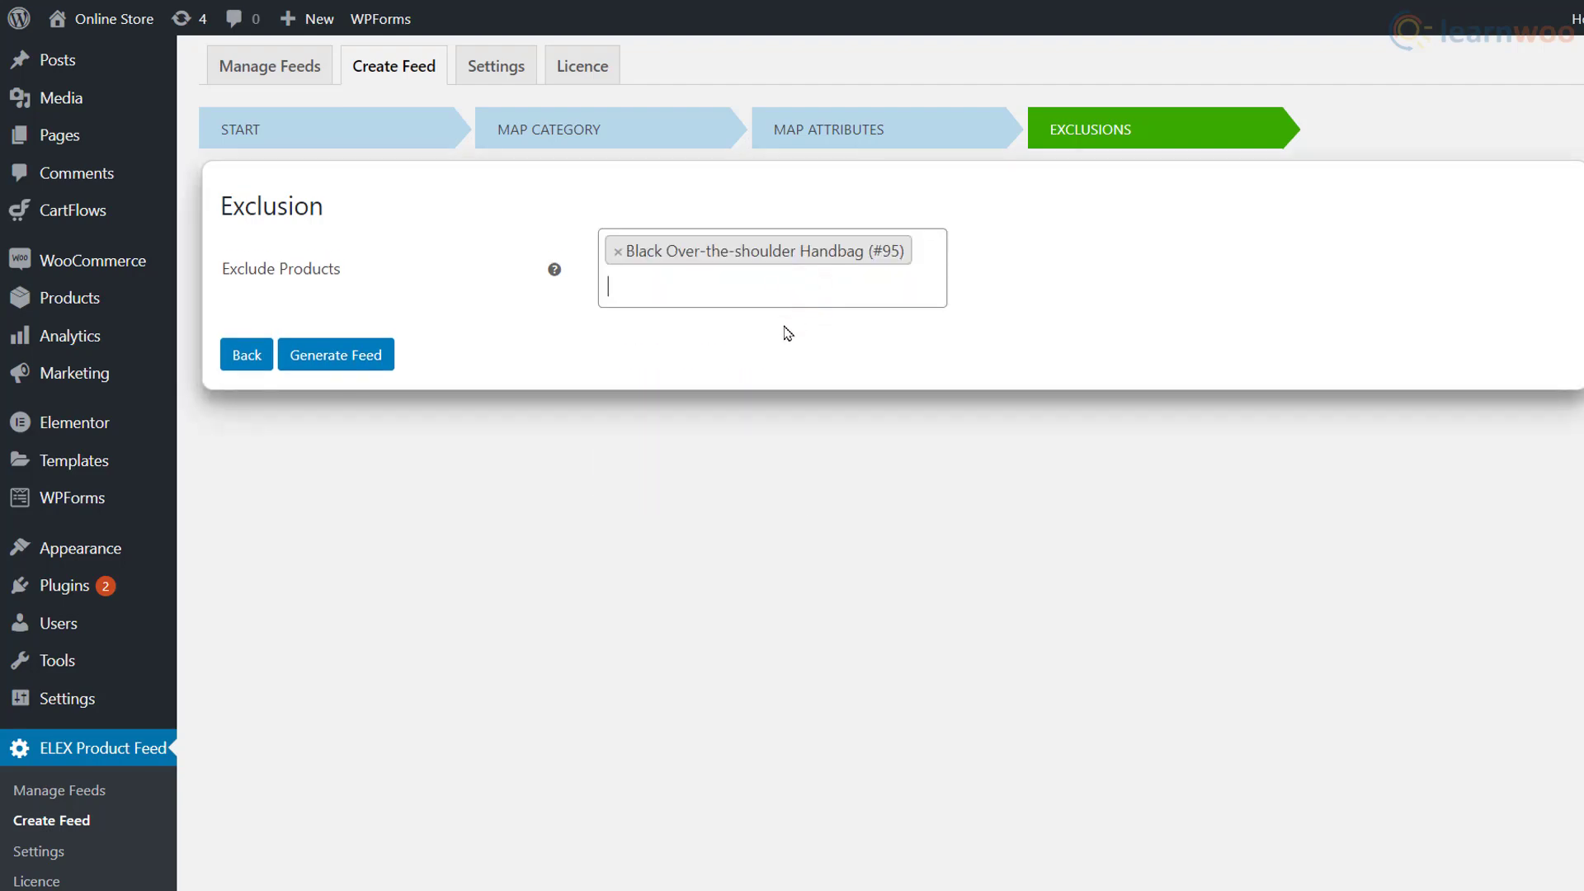
click(336, 361)
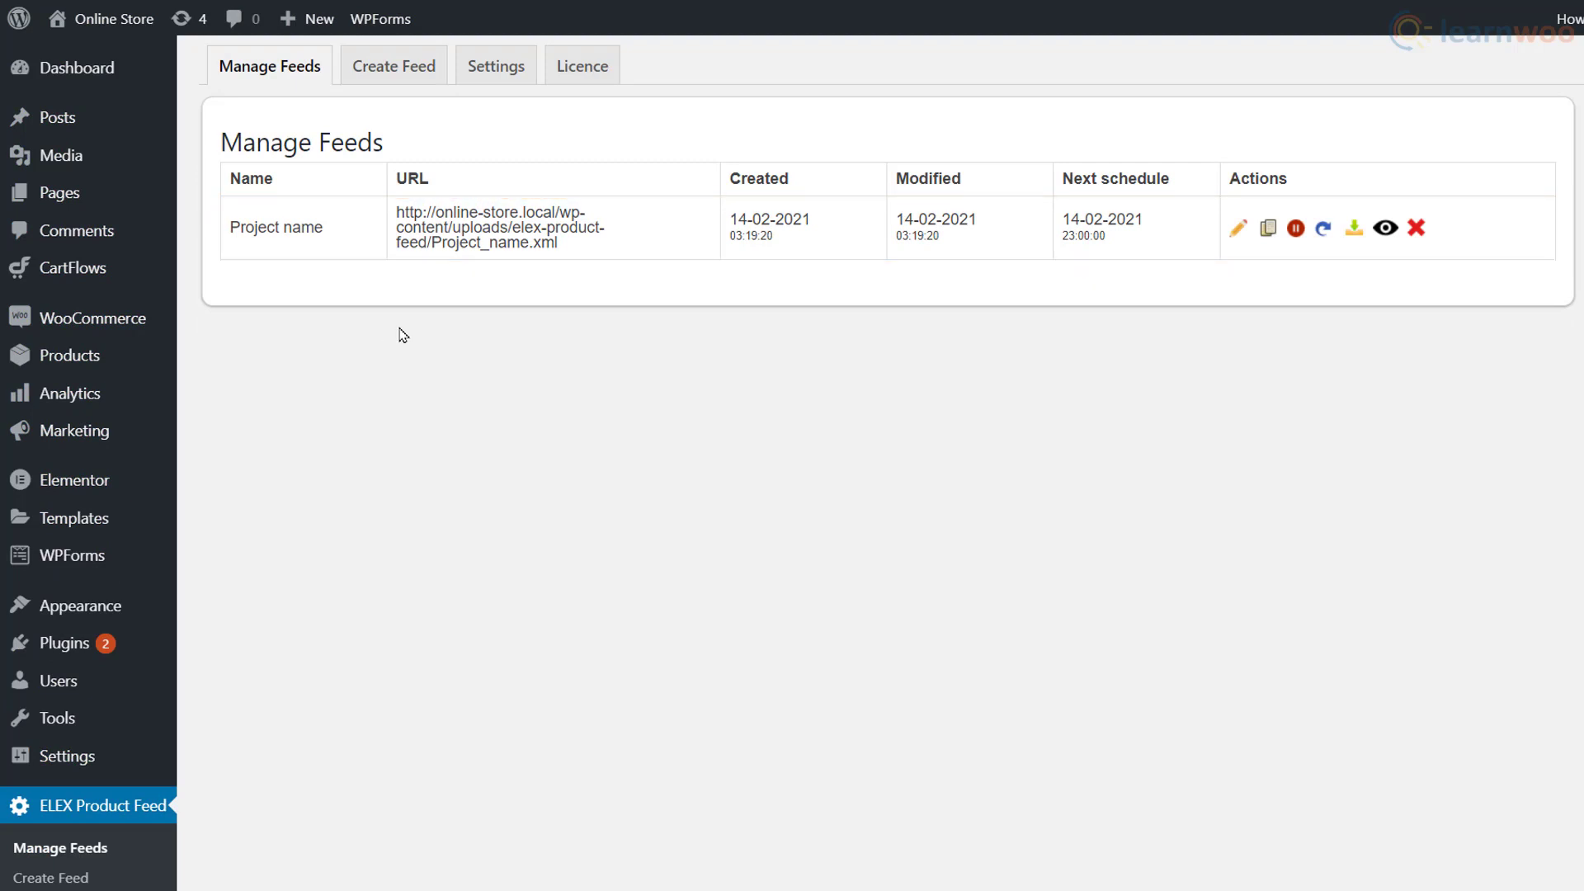
Copy the generated feed's XML URL from the Manage Feeds list
click(565, 250)
drag(564, 251, 395, 212)
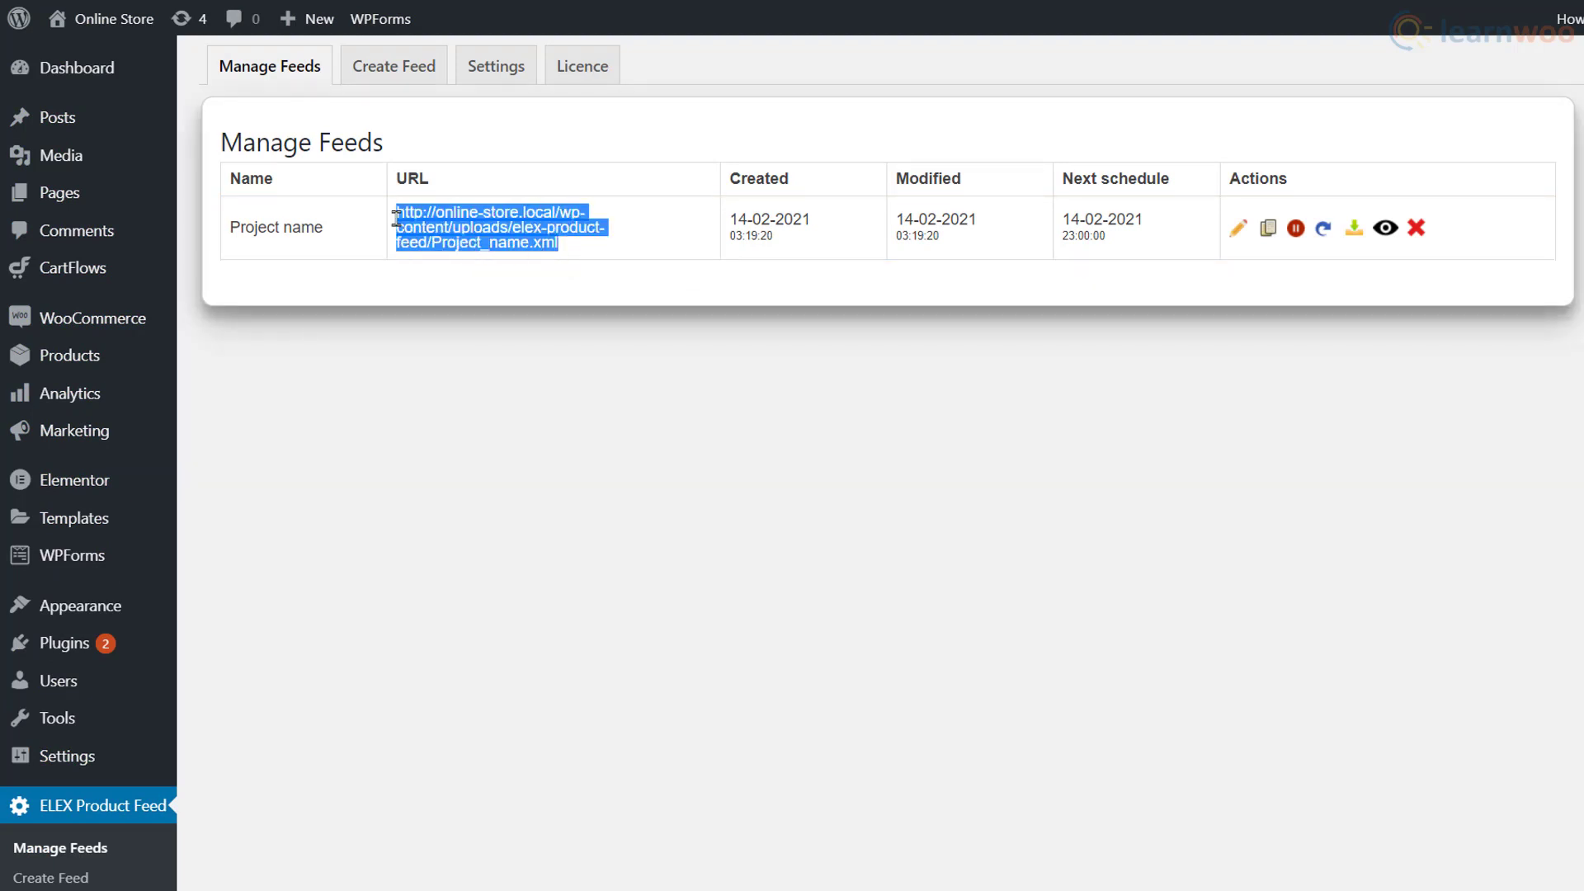
right_click(446, 223)
click(490, 237)
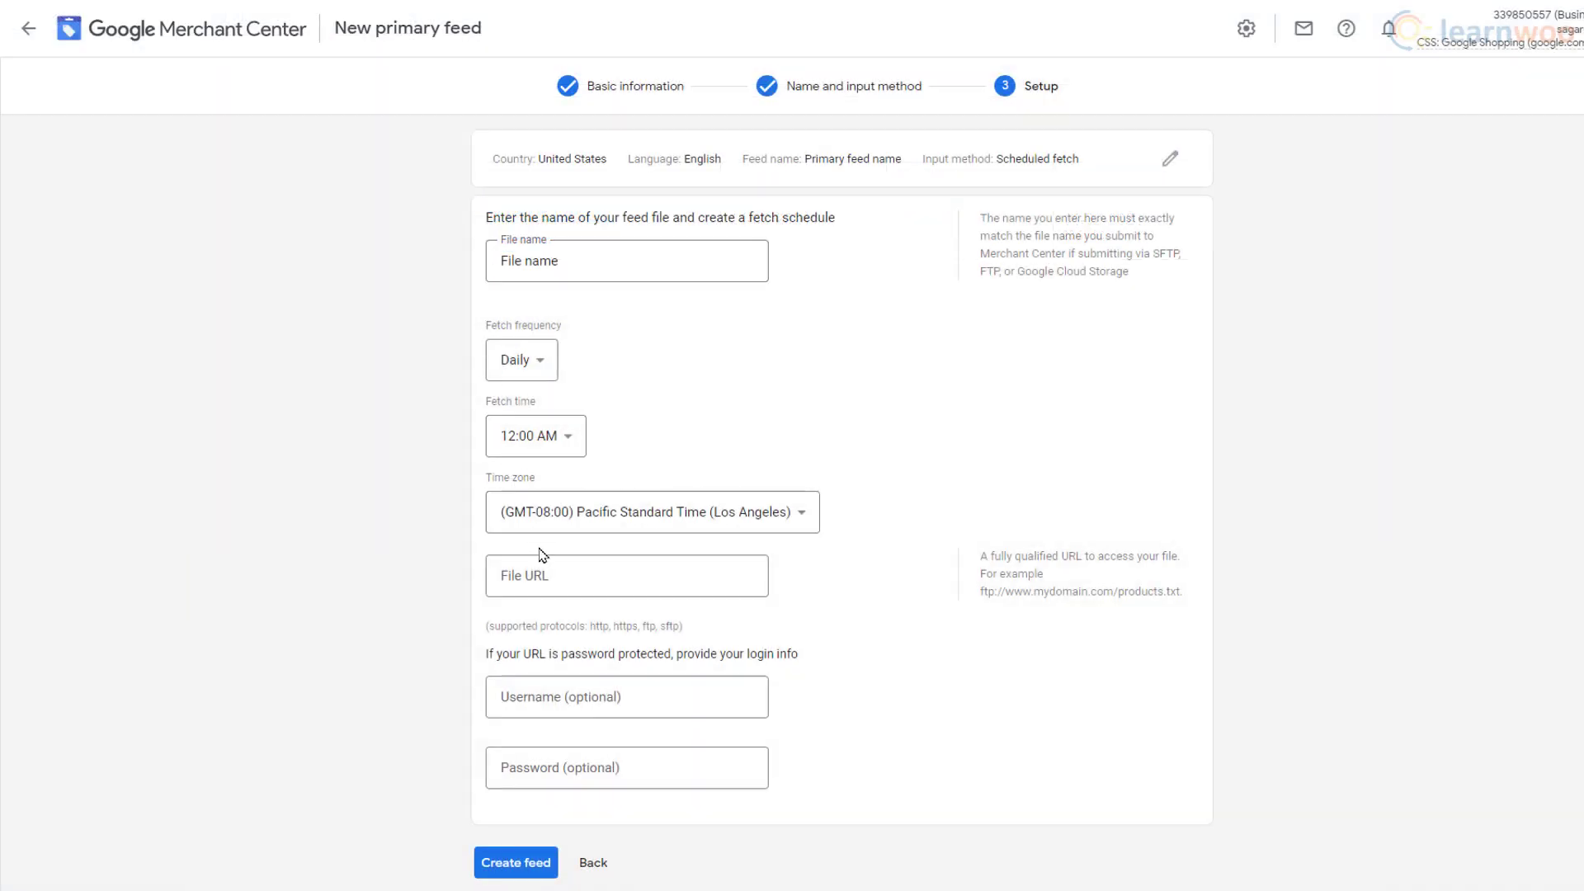
Paste the URL ending in elex-product-feed/Project_name.xml into File URL and create the feed
click(538, 571)
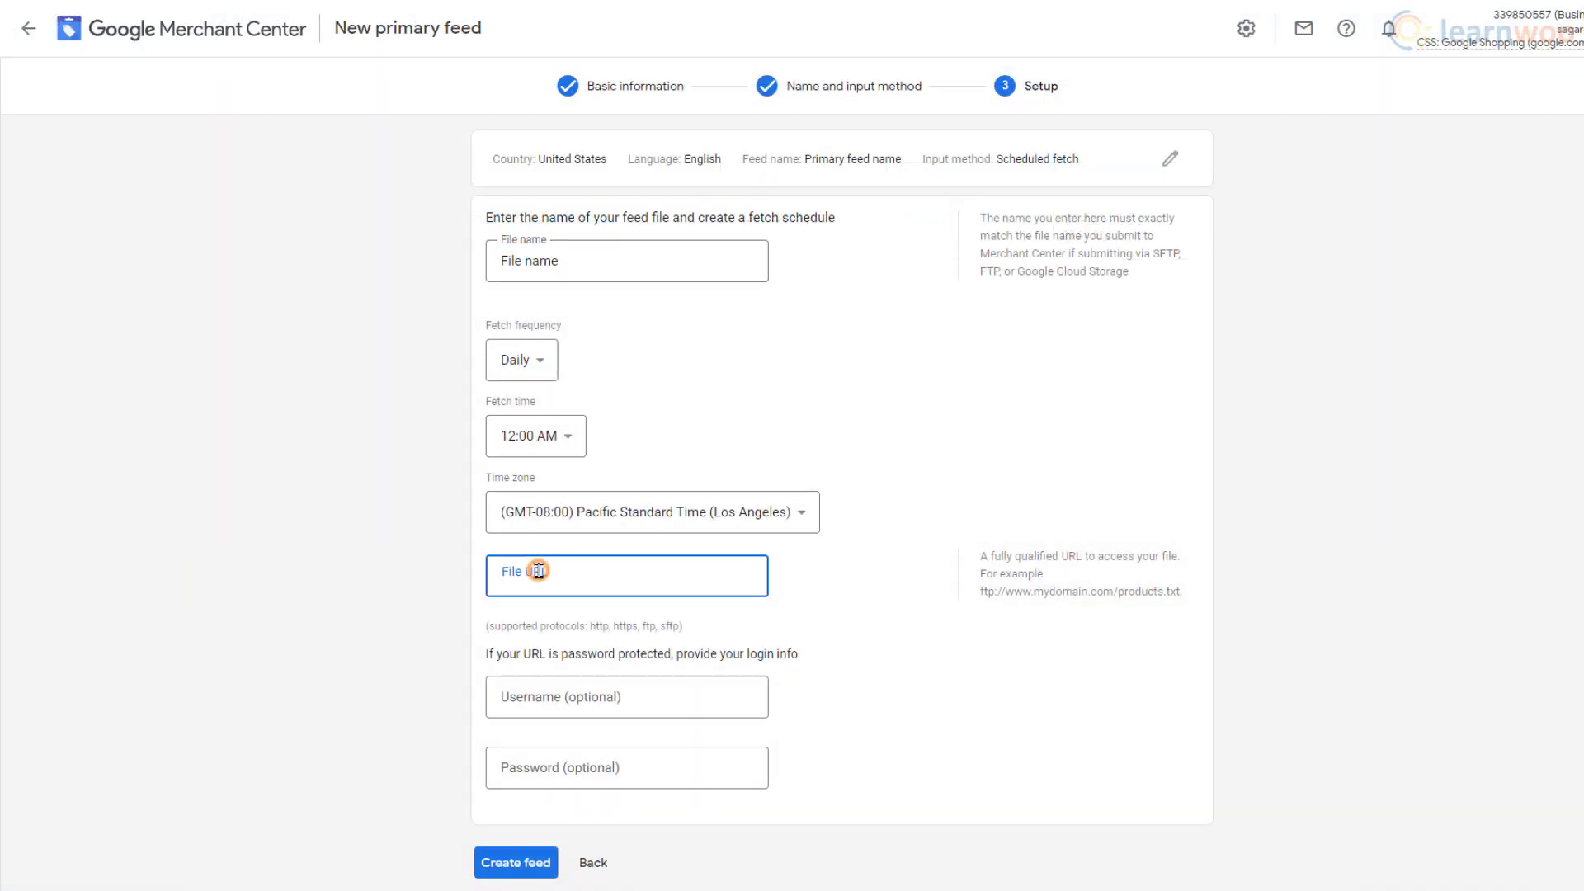
right_click(538, 570)
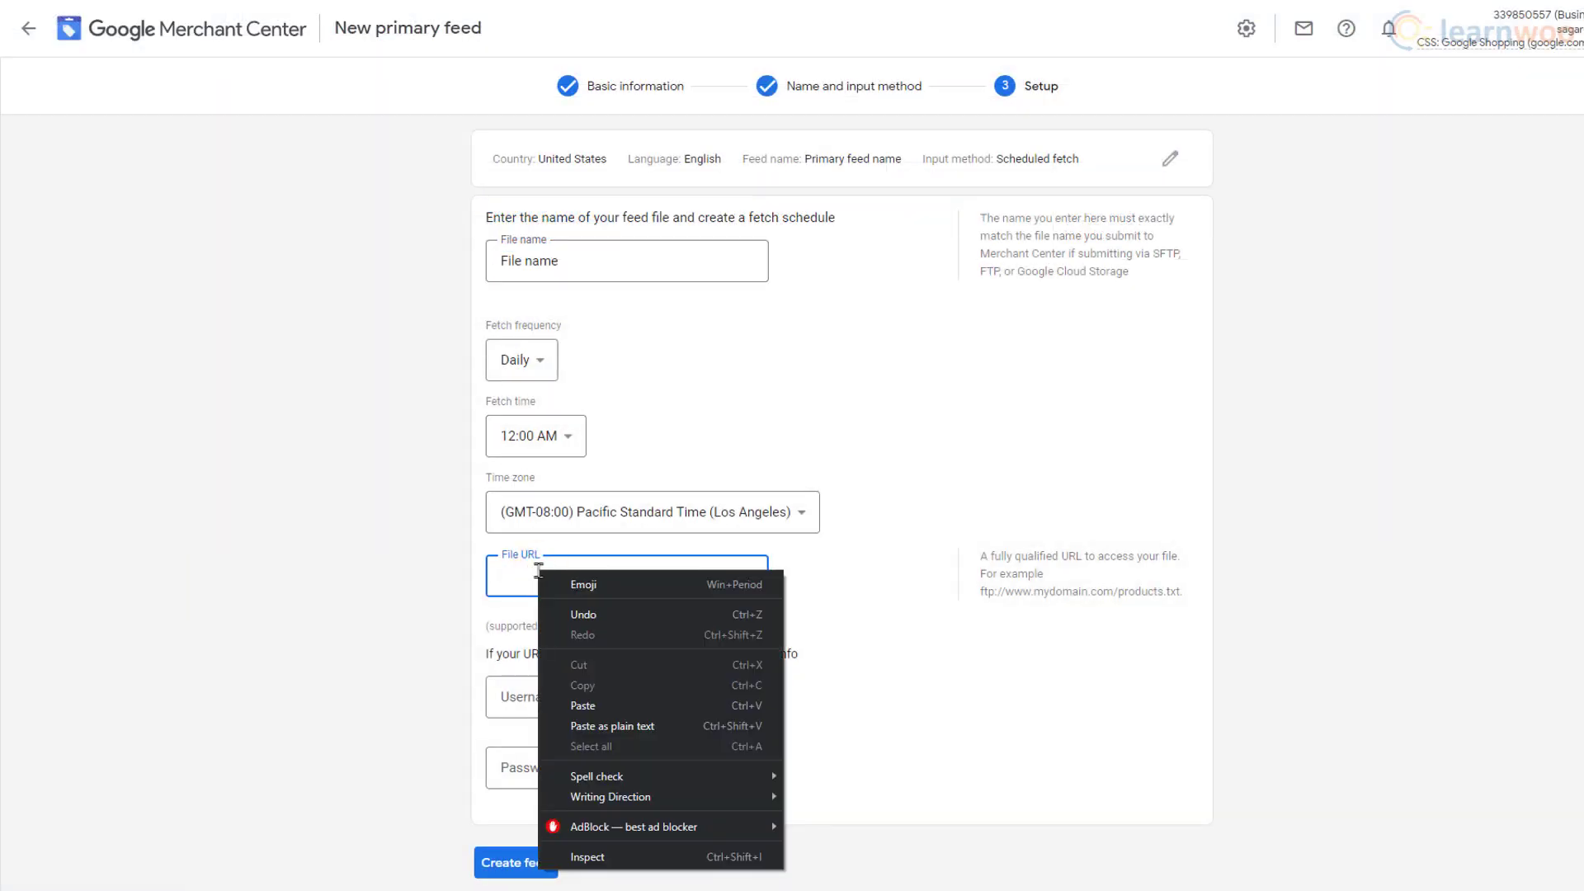
click(605, 703)
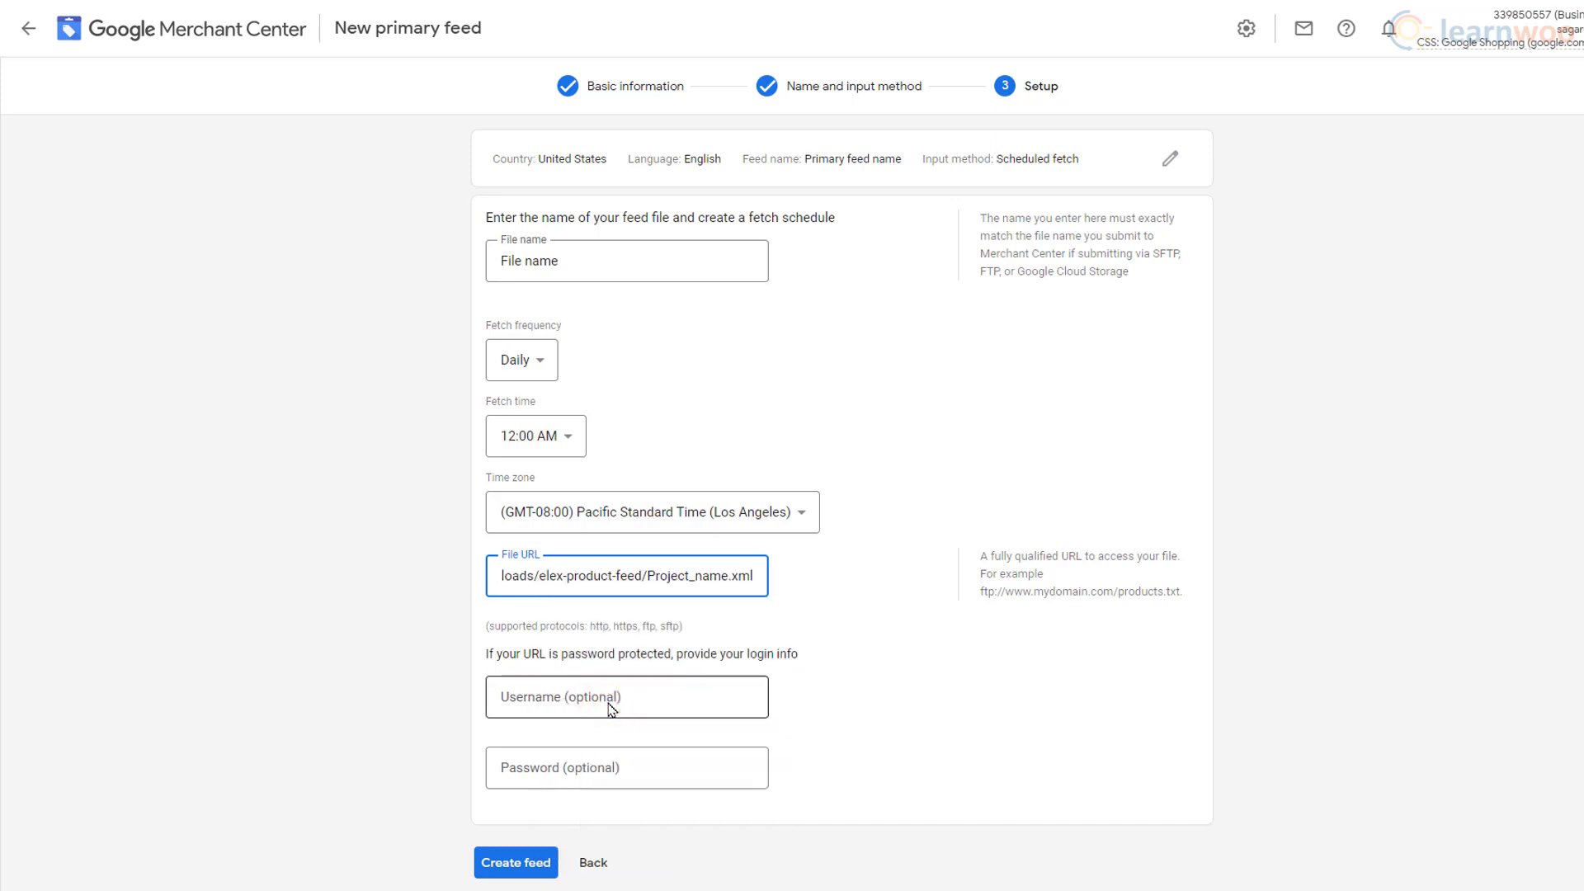
click(519, 862)
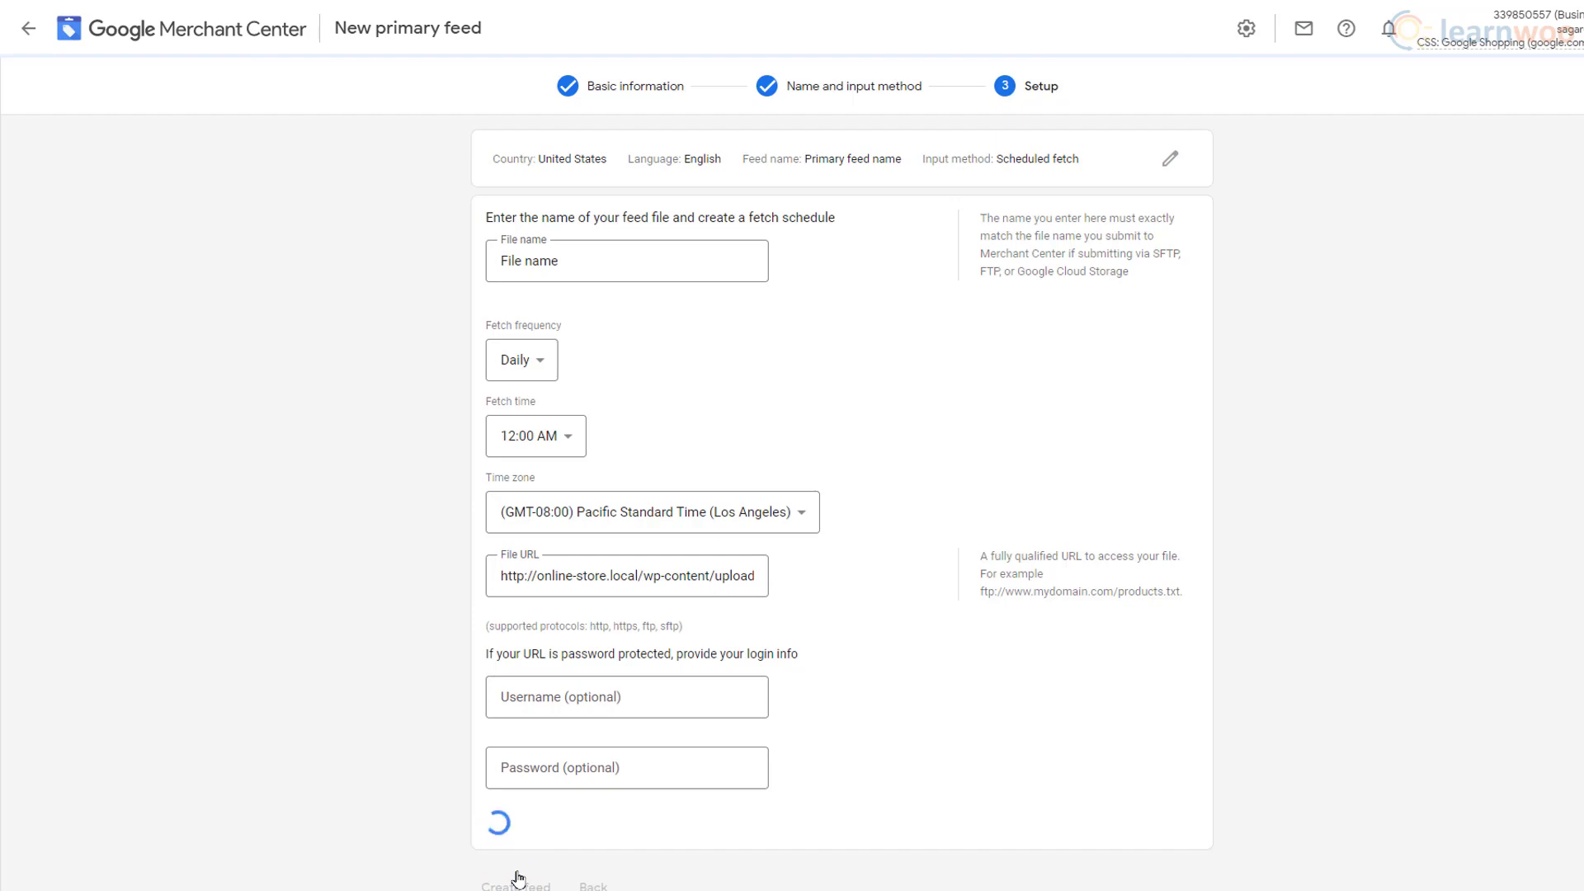